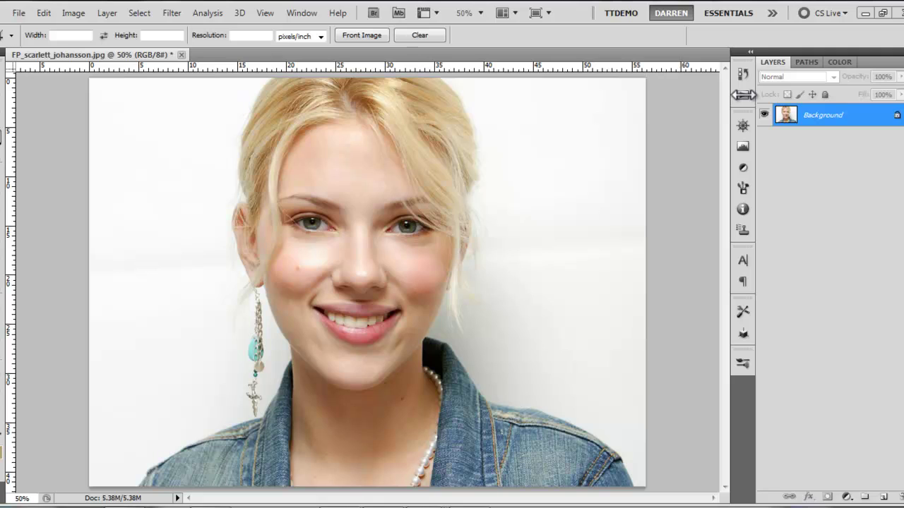
Step: Create a new action named Pencil in the Default Actions set and start recording
left_click(743, 94)
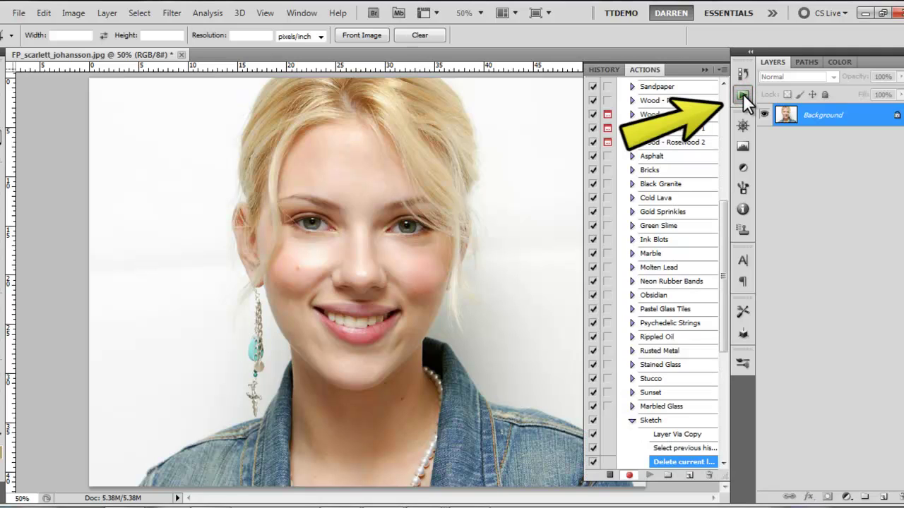
left_click(689, 478)
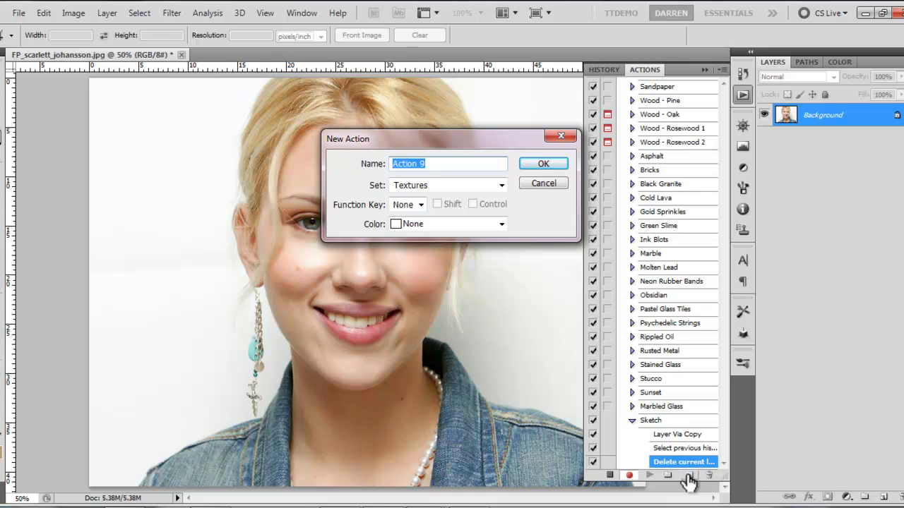
type("Pencil")
left_click(500, 185)
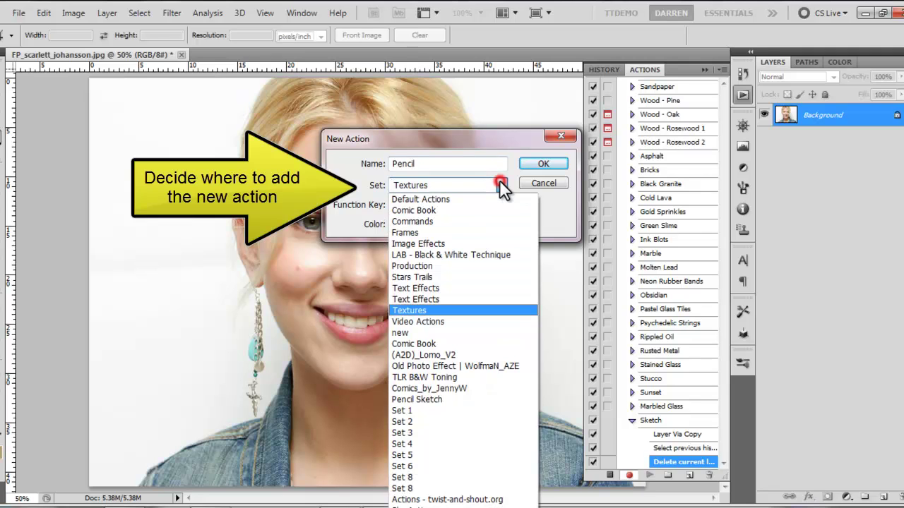
left_click(500, 184)
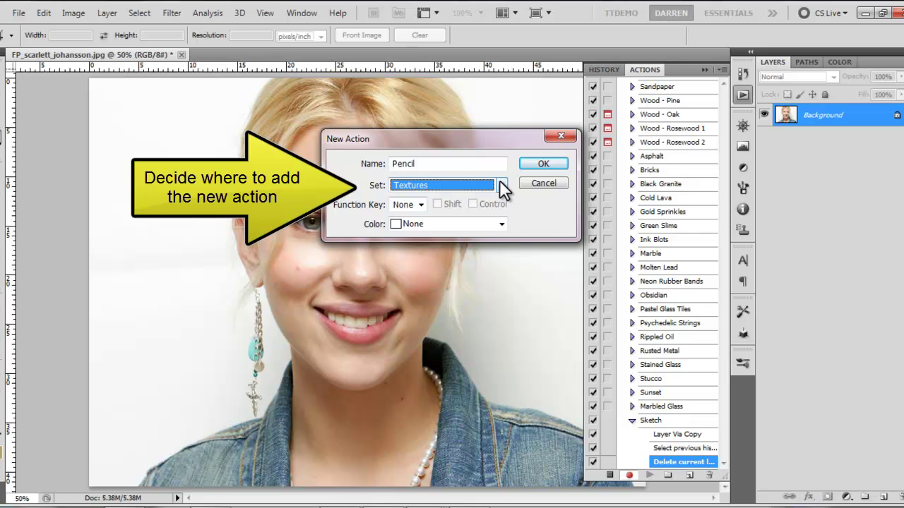
left_click(501, 184)
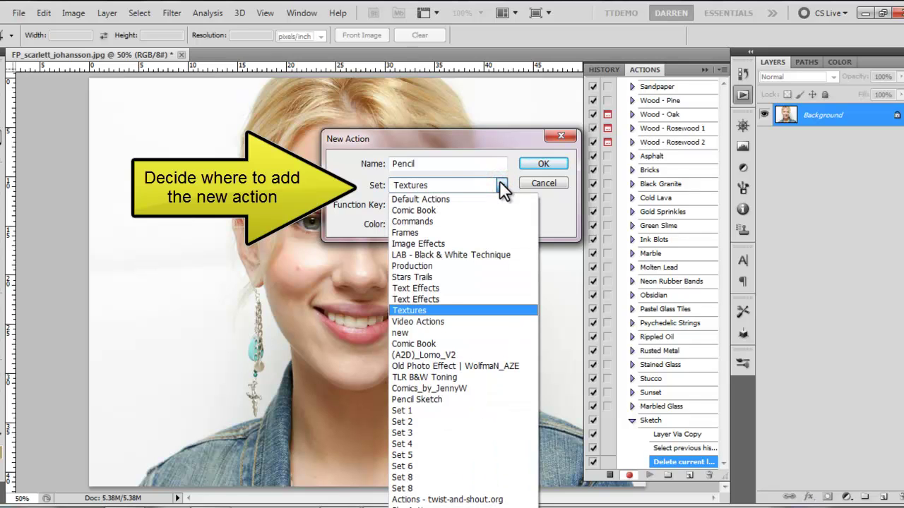
left_click(490, 199)
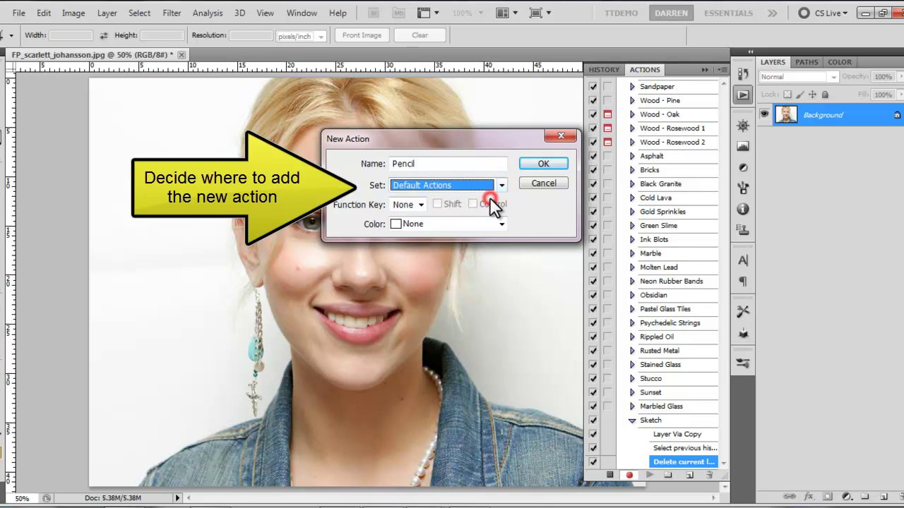
left_click(539, 164)
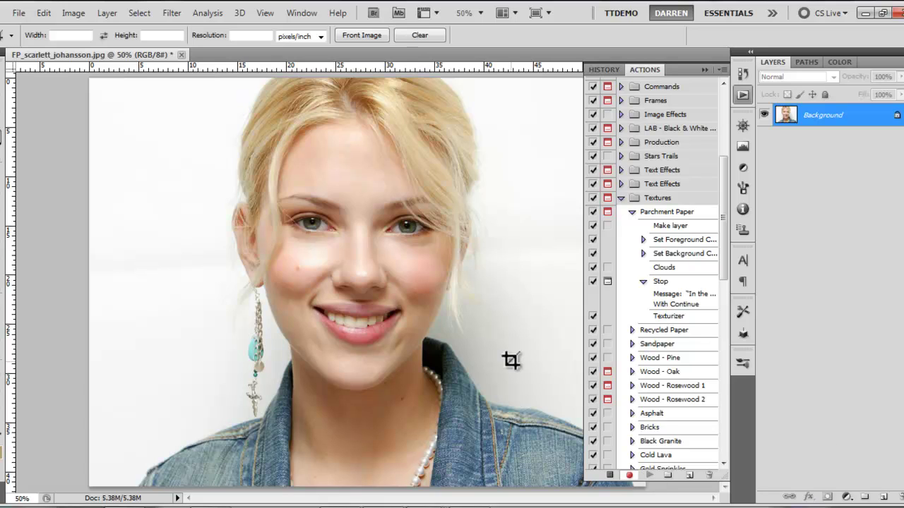
Step: Duplicate the portrait layer and rename the copy B/W
key("ctrl+j")
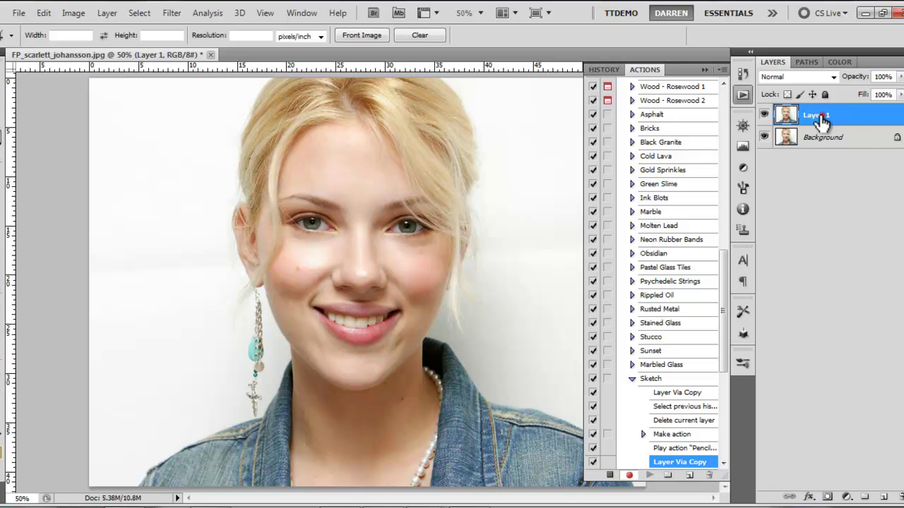
double_click(818, 114)
type("B/W")
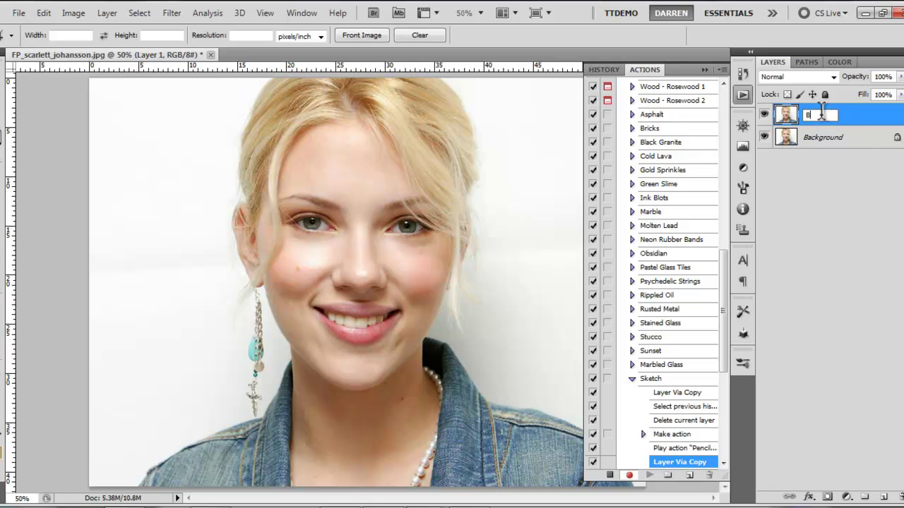
left_click(828, 138)
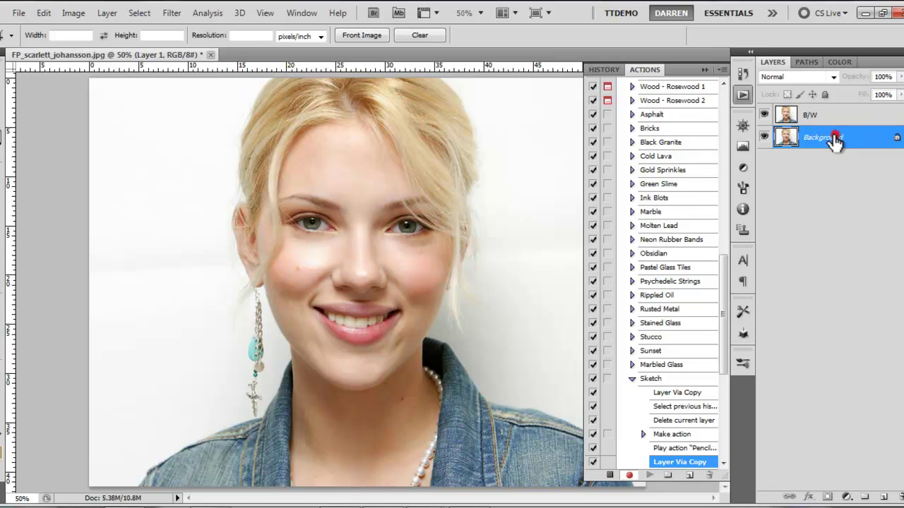
Step: Desaturate the B/W layer to greyscale and duplicate it
left_click(832, 120)
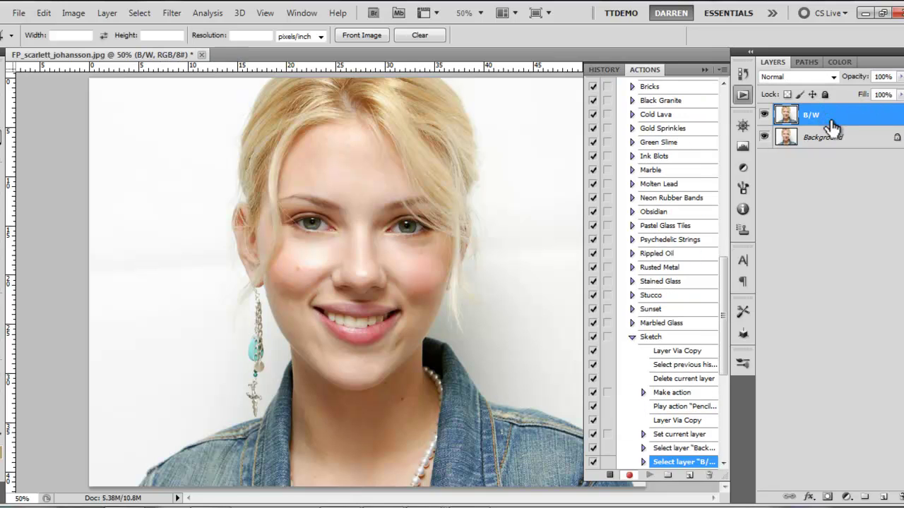
key("ctrl+shift+u")
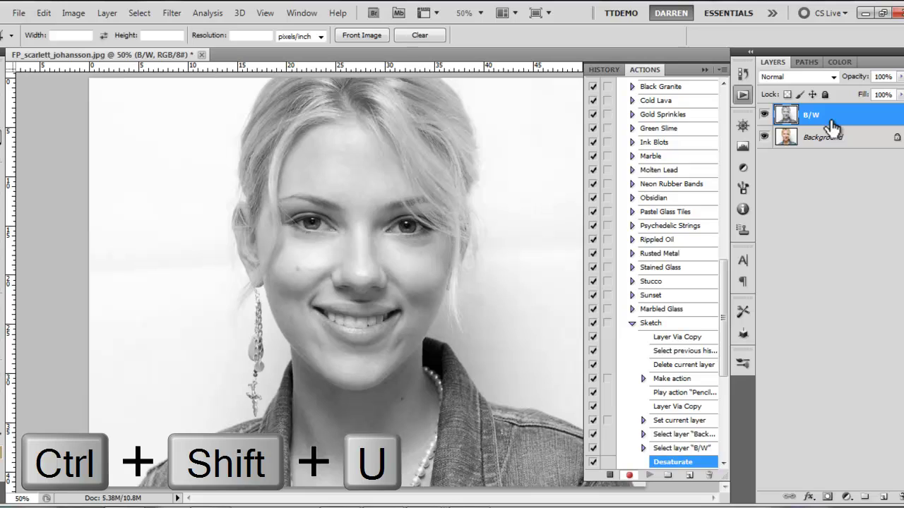
key("ctrl+j")
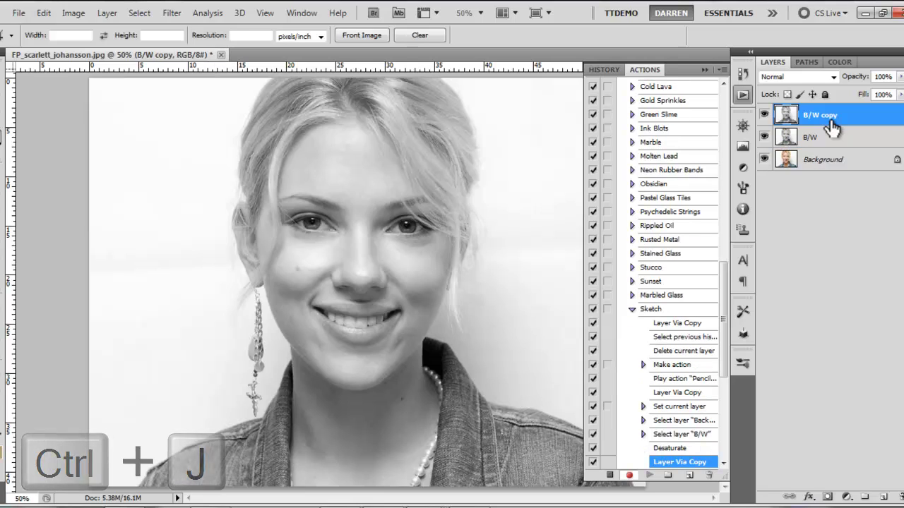
Step: Rename the B/W copy layer to details and invert it into a negative
double_click(832, 115)
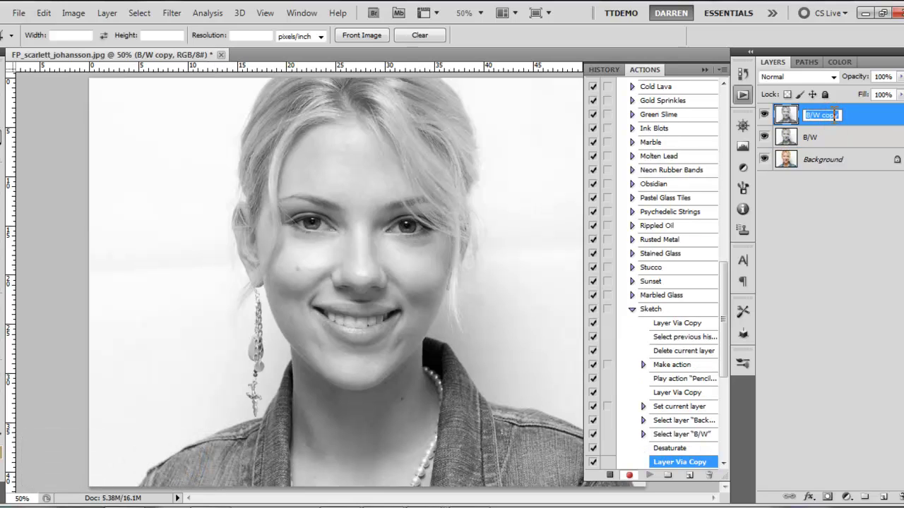
type("detai")
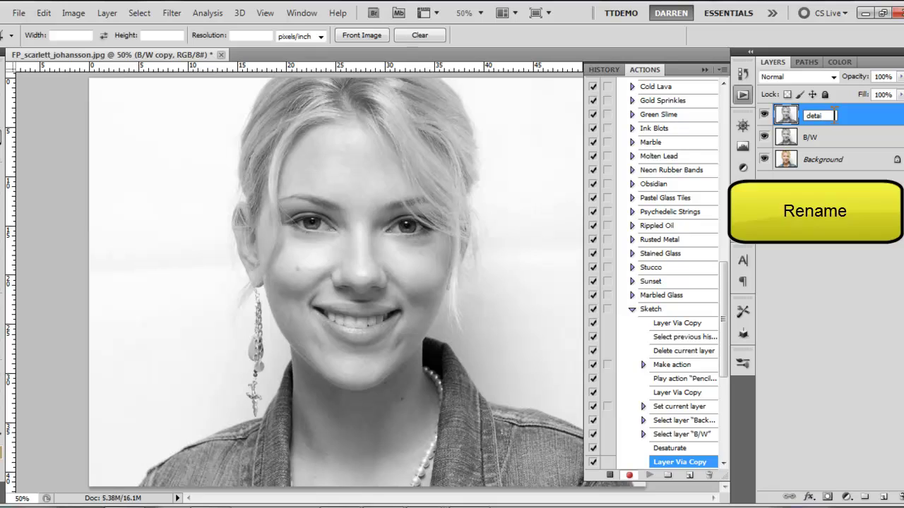
type("ls")
key("Return")
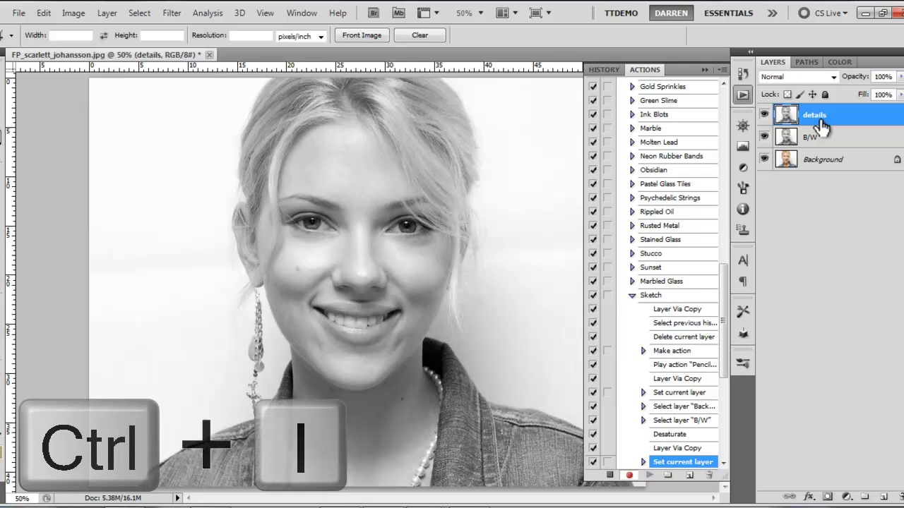
key("ctrl+i")
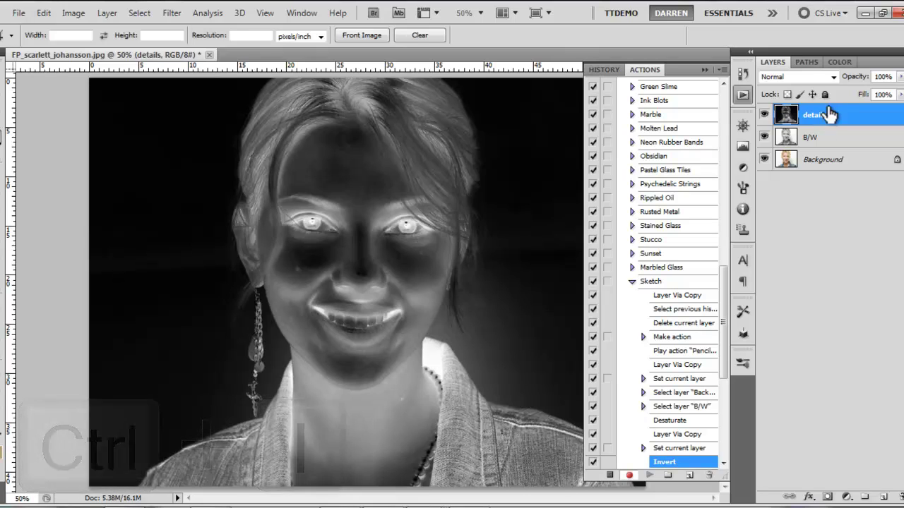
left_click(834, 77)
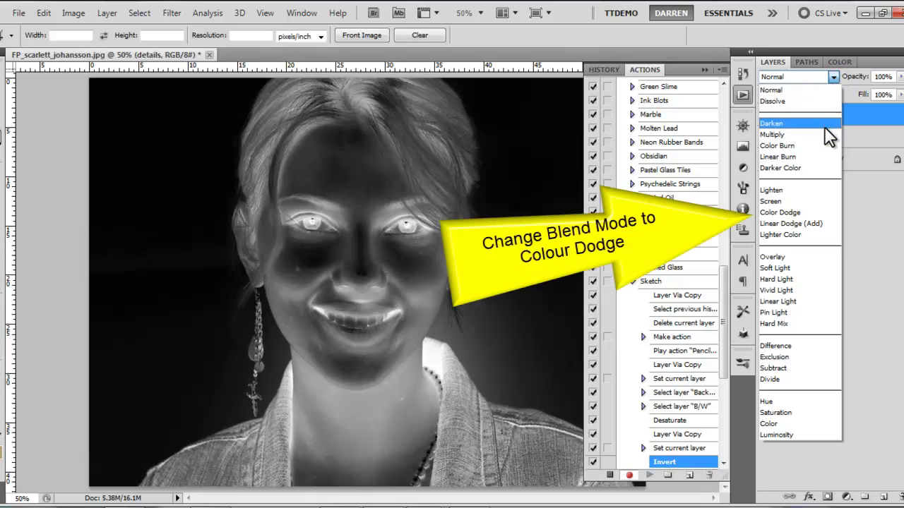
Step: Set the details layer to Color Dodge and convert it to a smart object
left_click(809, 213)
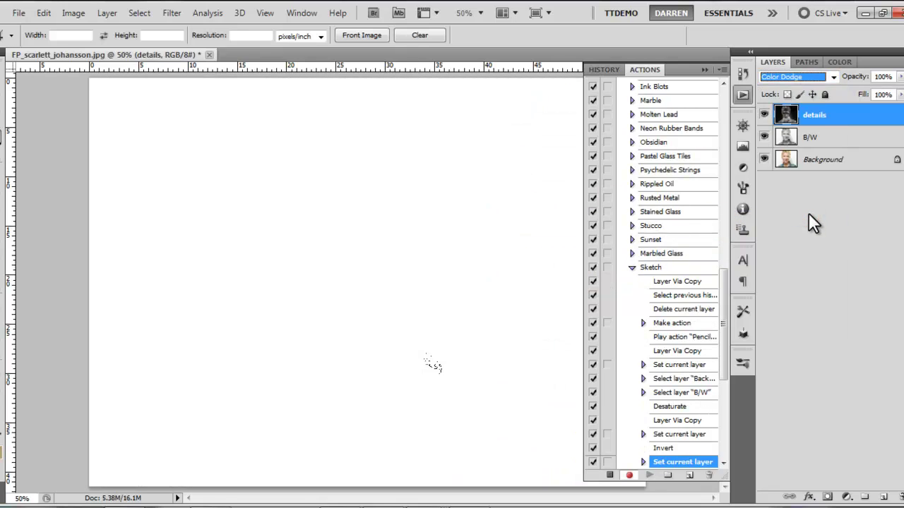
left_click(109, 14)
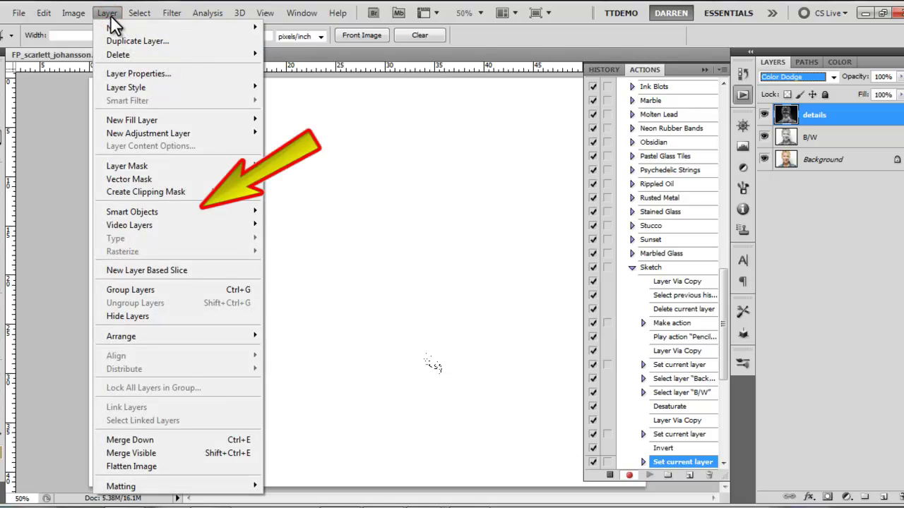
mouse_move(160, 215)
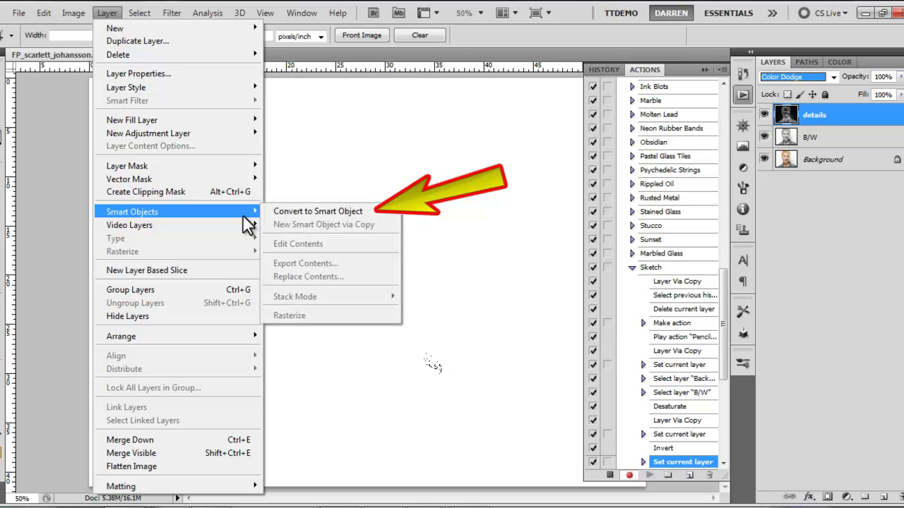
left_click(319, 213)
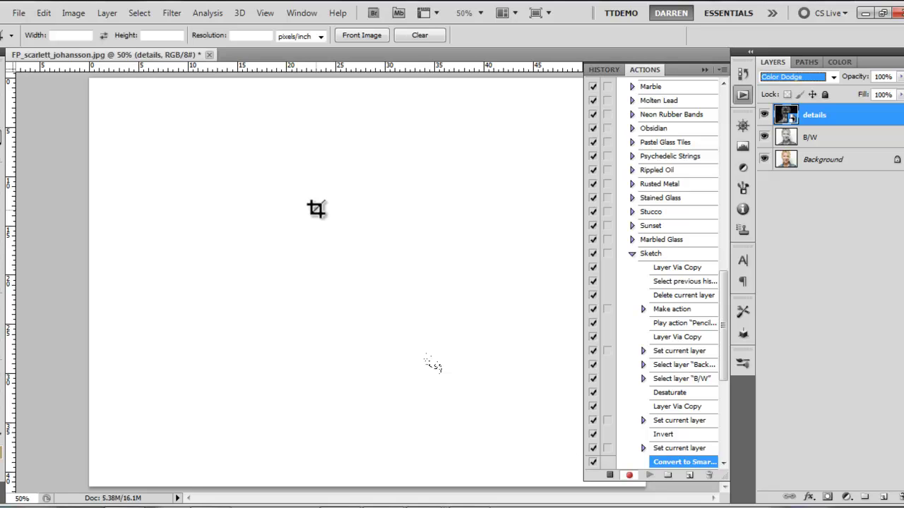
Step: Apply Motion Blur to the details layer at angle 32° and distance 68 pixels
left_click(177, 16)
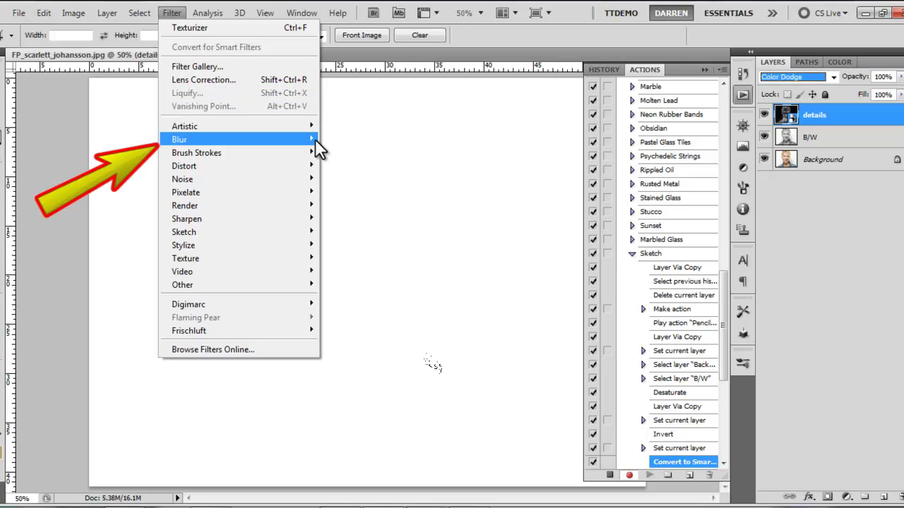
mouse_move(311, 144)
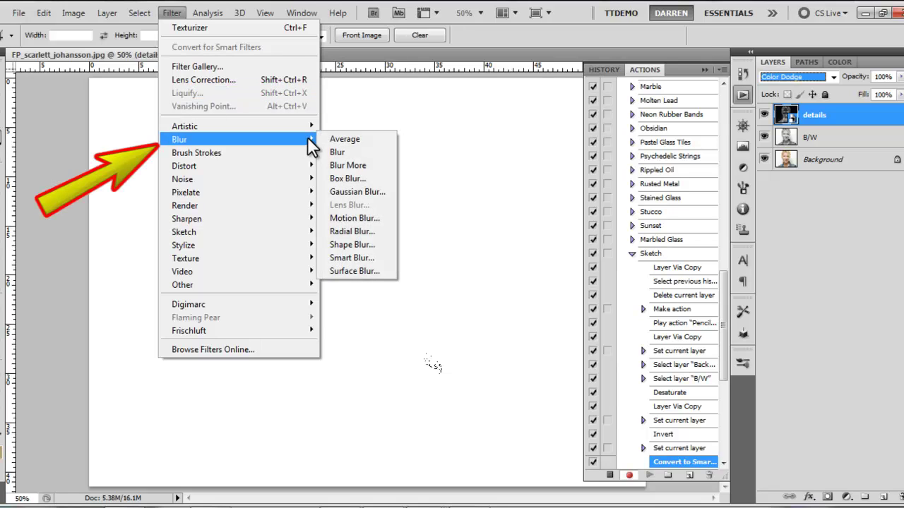
left_click(353, 218)
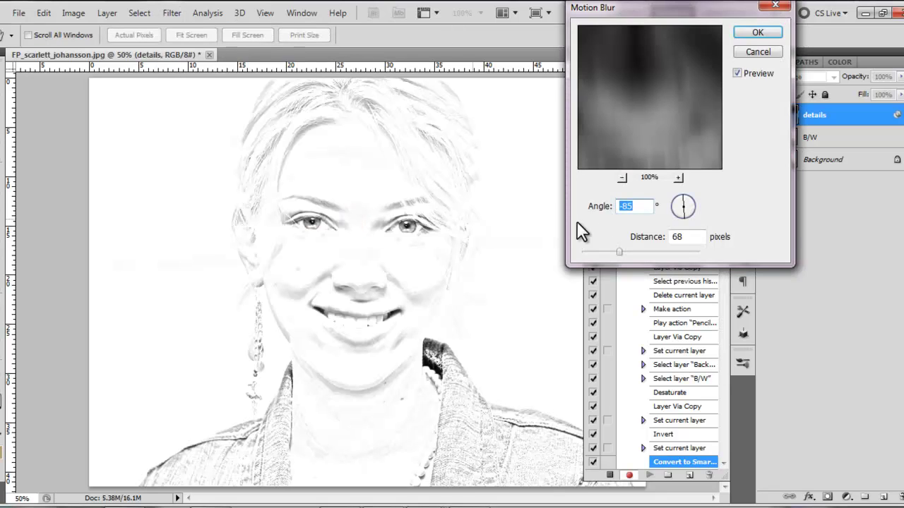
left_click(678, 213)
left_click(677, 211)
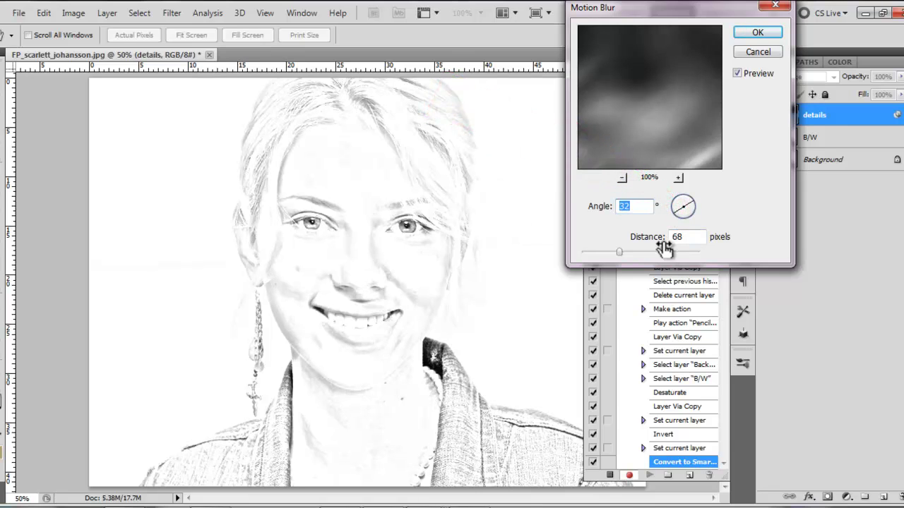
left_click(750, 34)
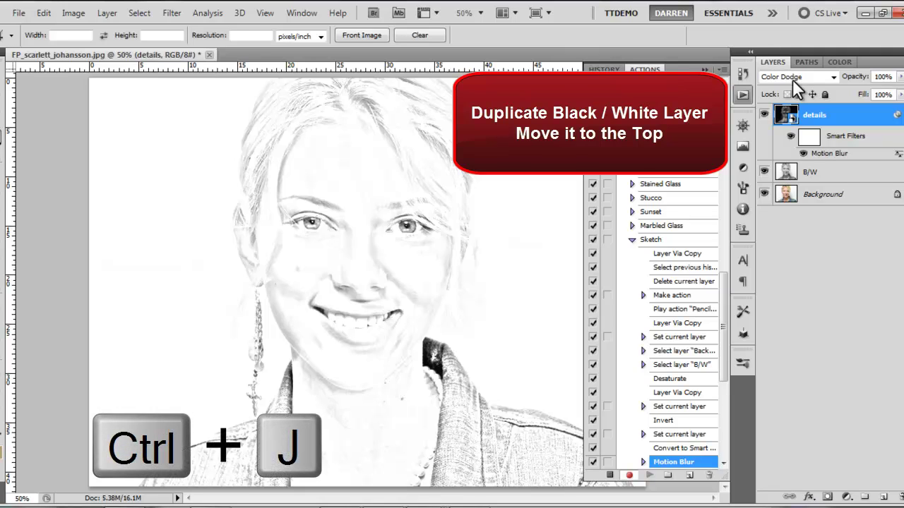
Step: Duplicate the B/W layer and move the copy to the top of the stack
left_click(817, 175)
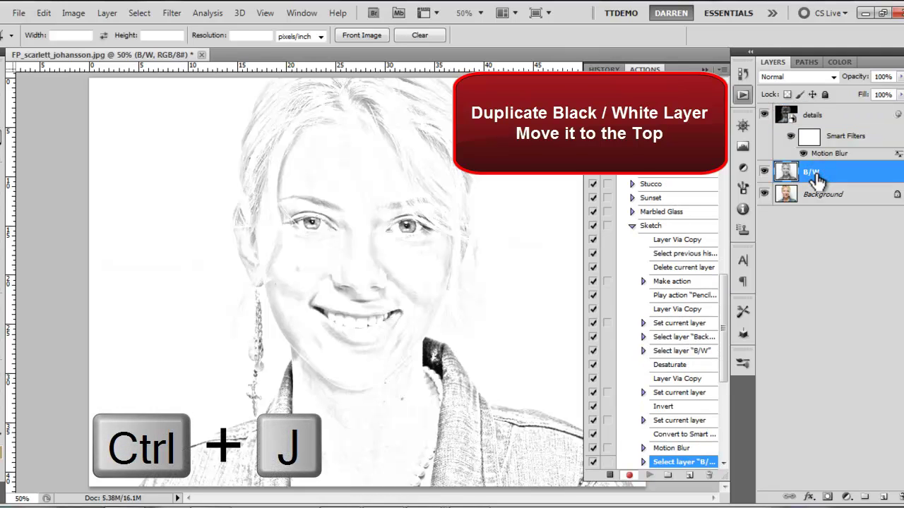
key("ctrl+j")
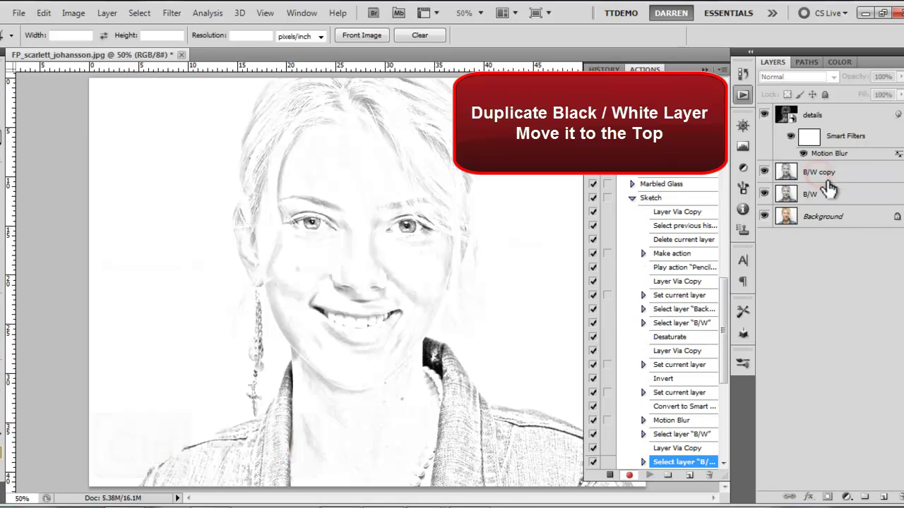
left_click_drag(833, 173, 835, 121)
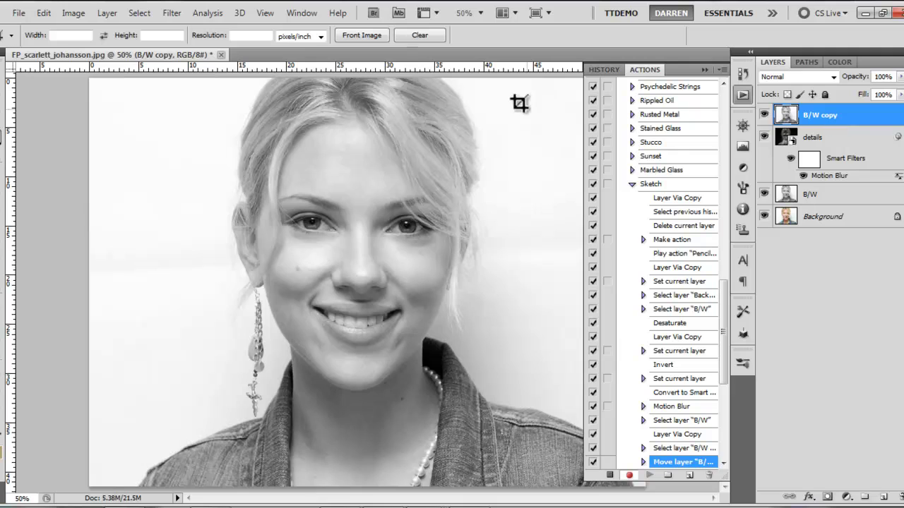
Step: Preview Glowing Edges on the copy with width 1, brightness 16, smoothness 15
left_click(173, 14)
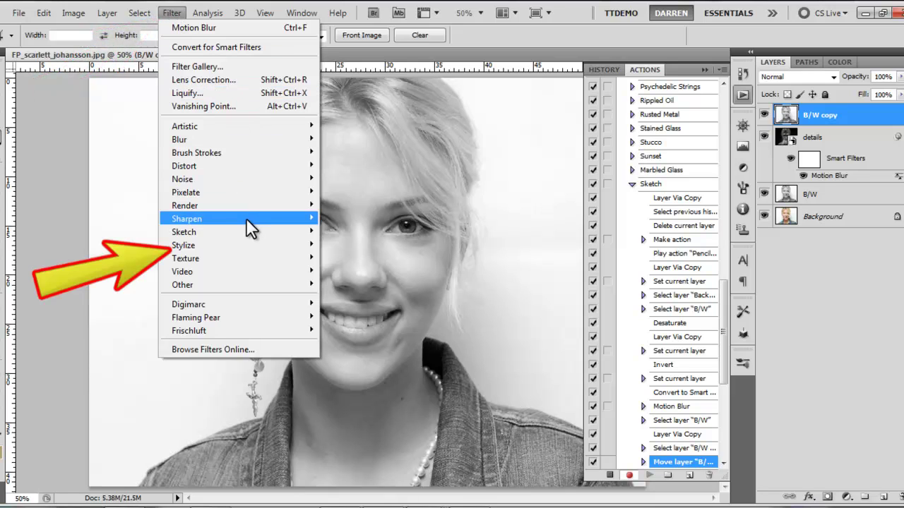
mouse_move(274, 242)
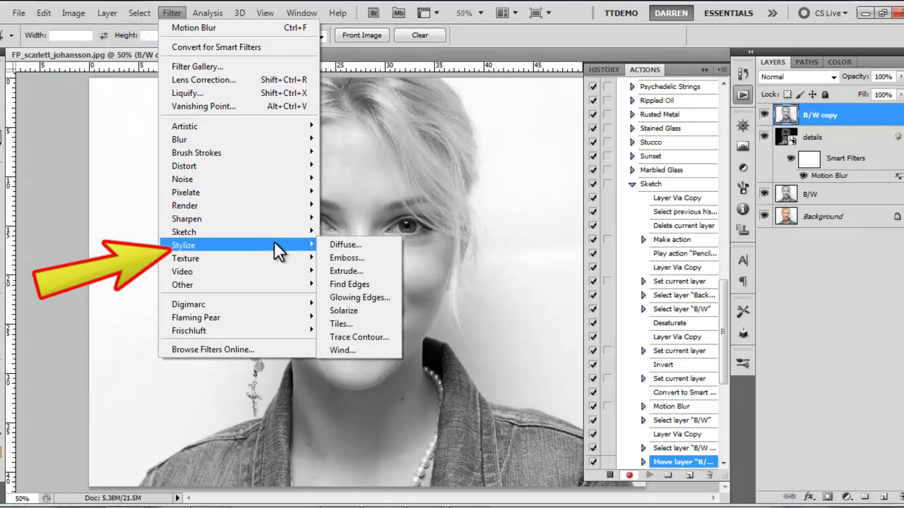
left_click(381, 294)
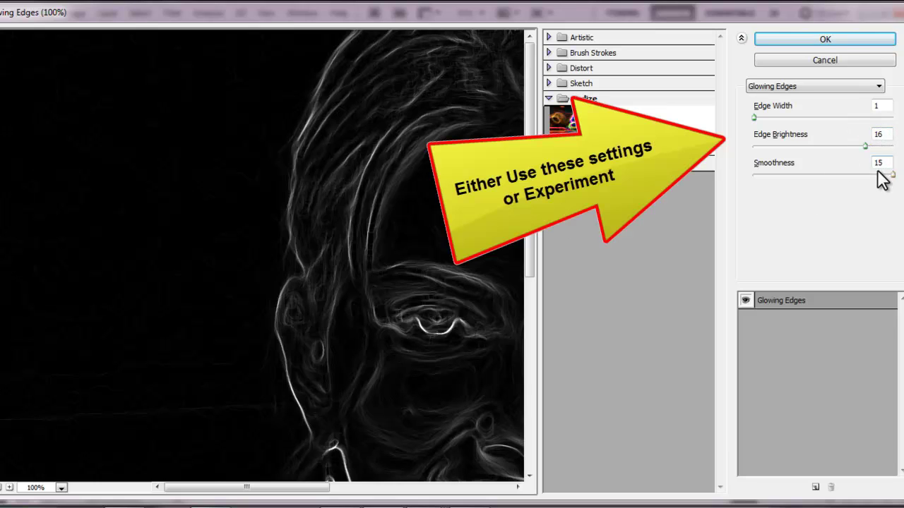
Step: Apply Glowing Edges, invert the result, and blend the B/W copy layer in Multiply
left_click(835, 40)
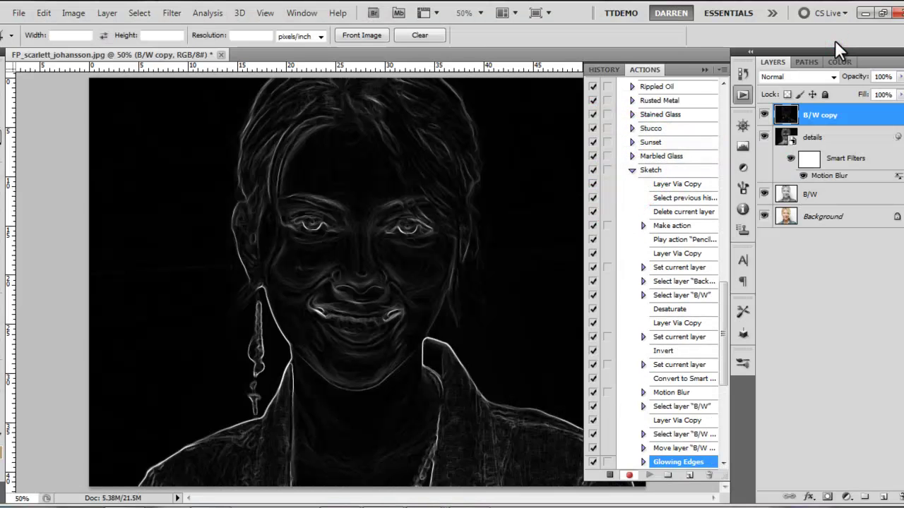
key("ctrl+i")
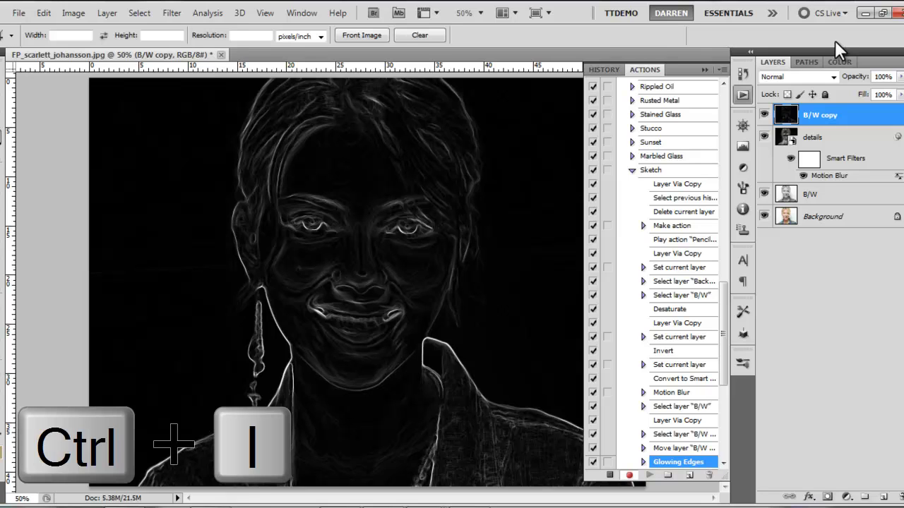
key("ctrl+i")
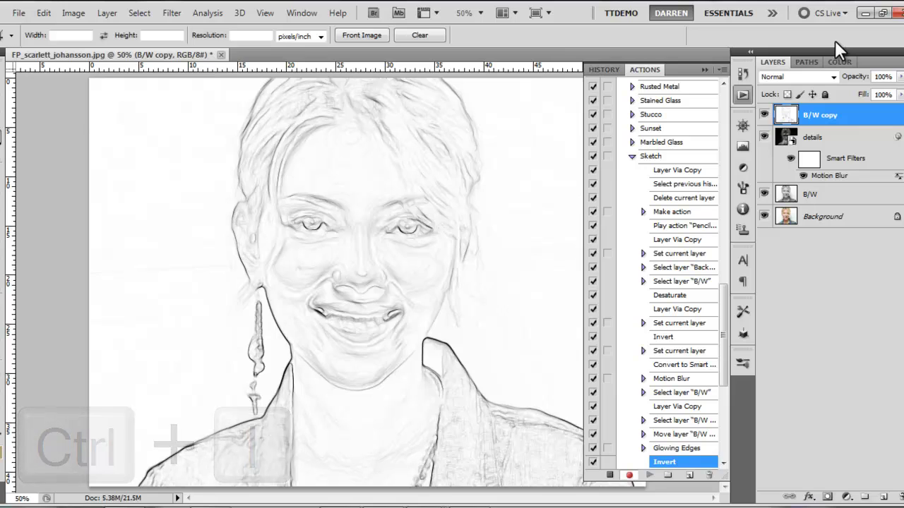
left_click(834, 75)
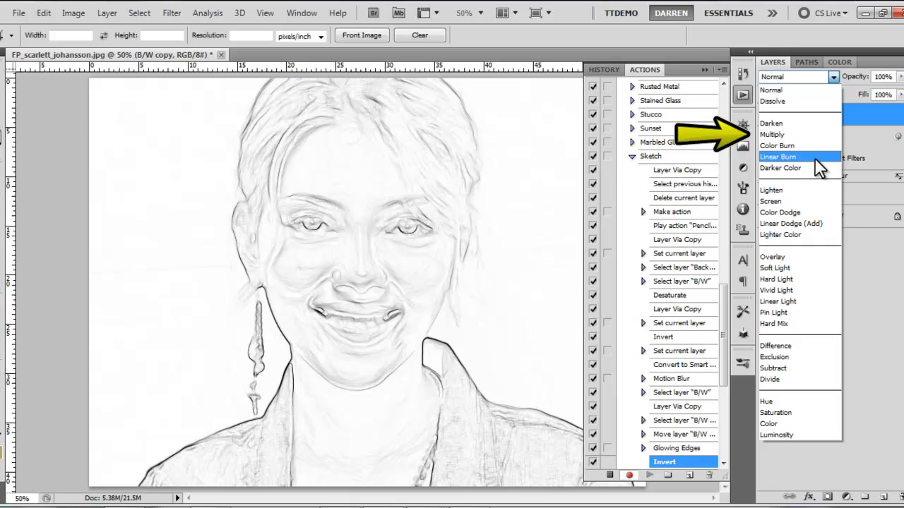
left_click(812, 135)
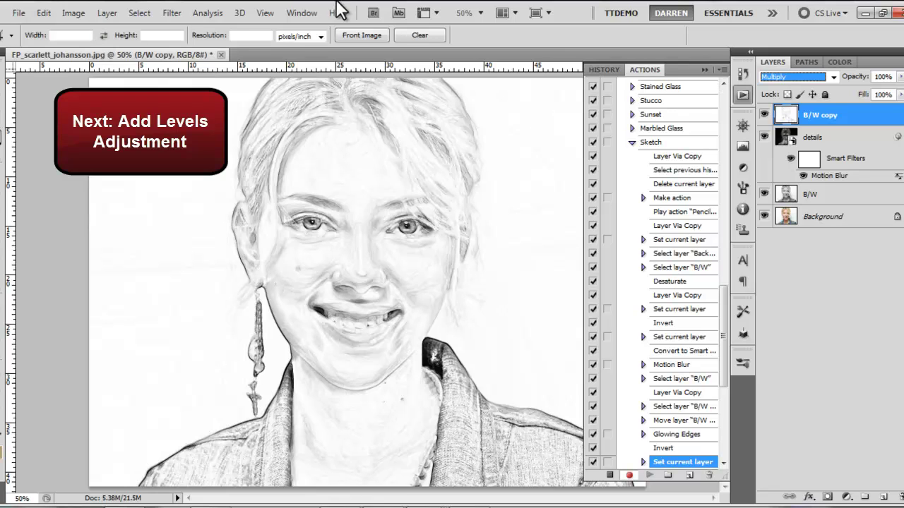
Step: Add a Levels adjustment layer with input black 14, midtones 0.9 and output black 5
left_click(300, 14)
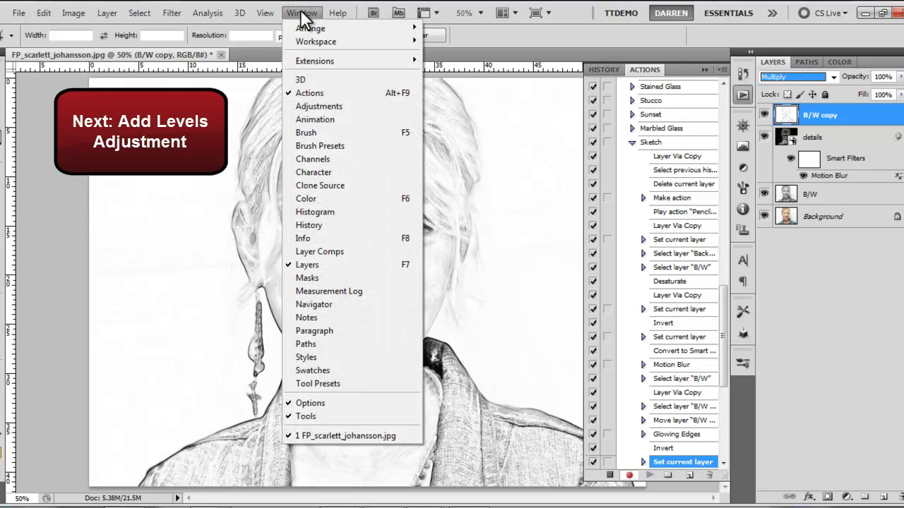
left_click(360, 106)
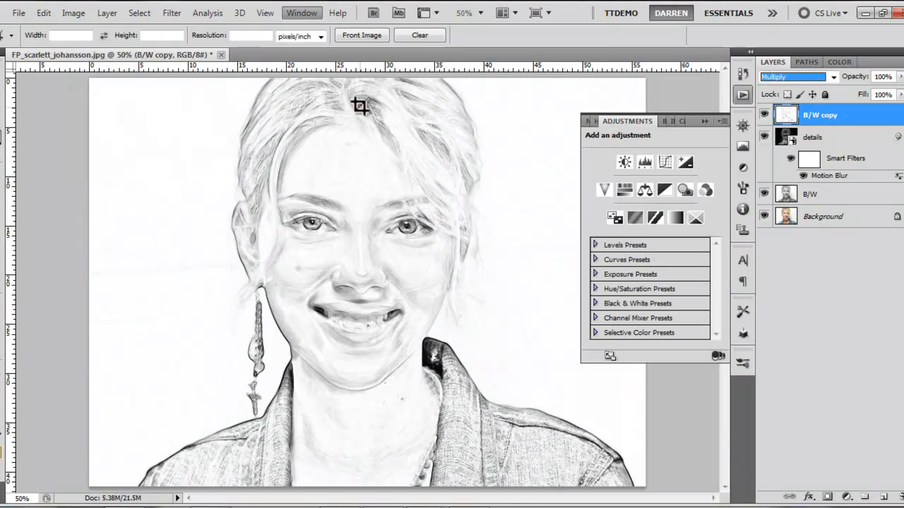
left_click(642, 163)
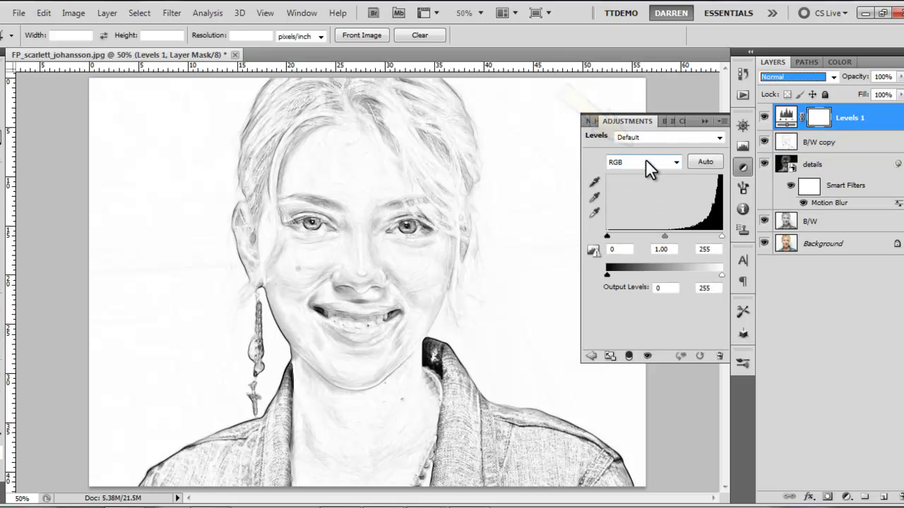
left_click(611, 250)
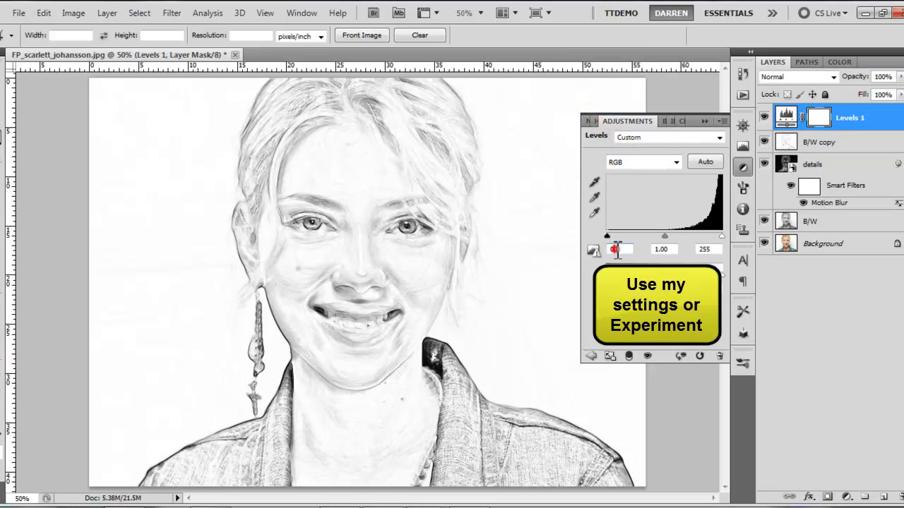
type("14")
double_click(667, 248)
type(".")
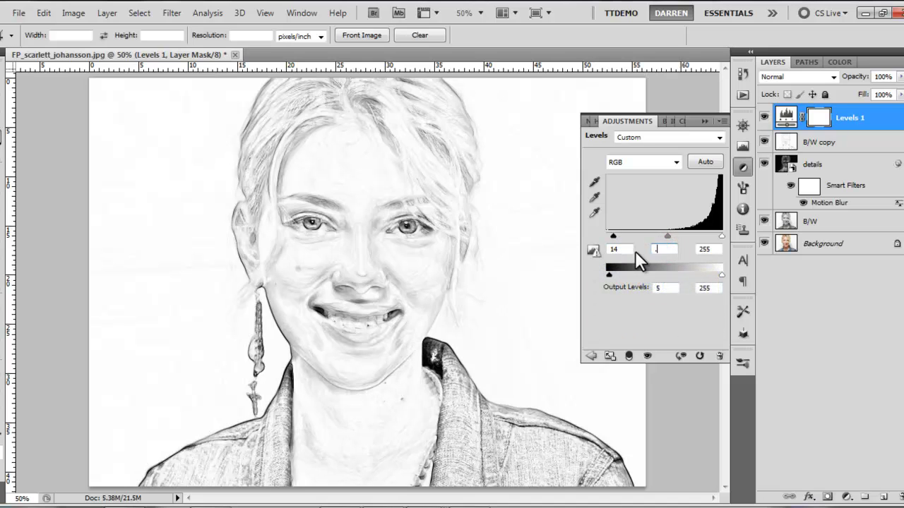
type("9")
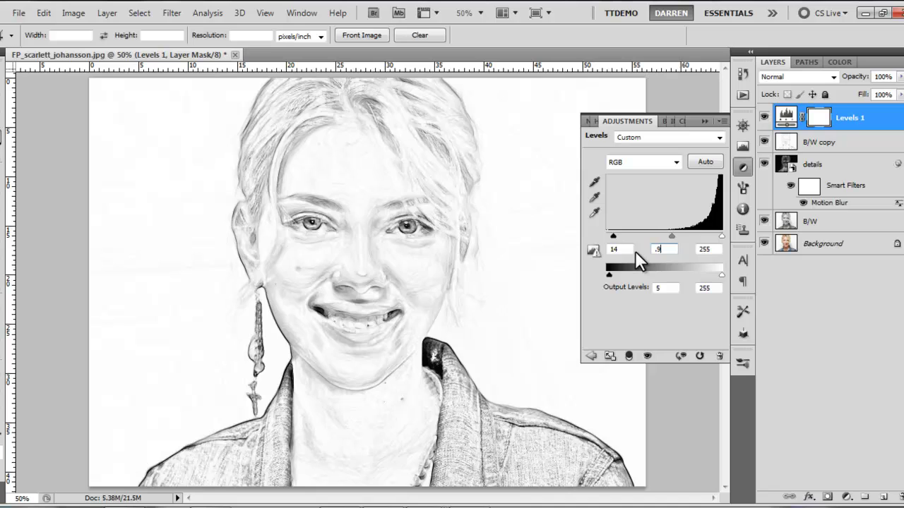
left_click(704, 121)
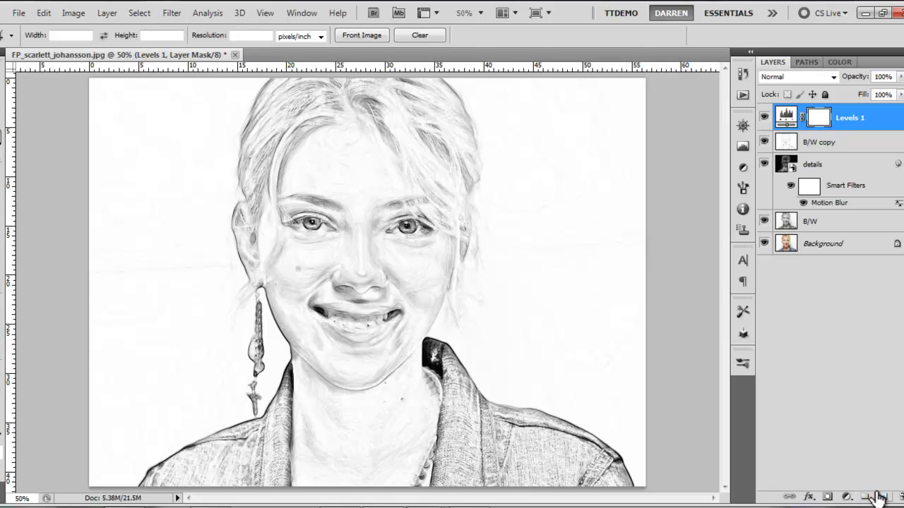
Step: Merge all five layers into Background and add a new empty layer above it
key("g")
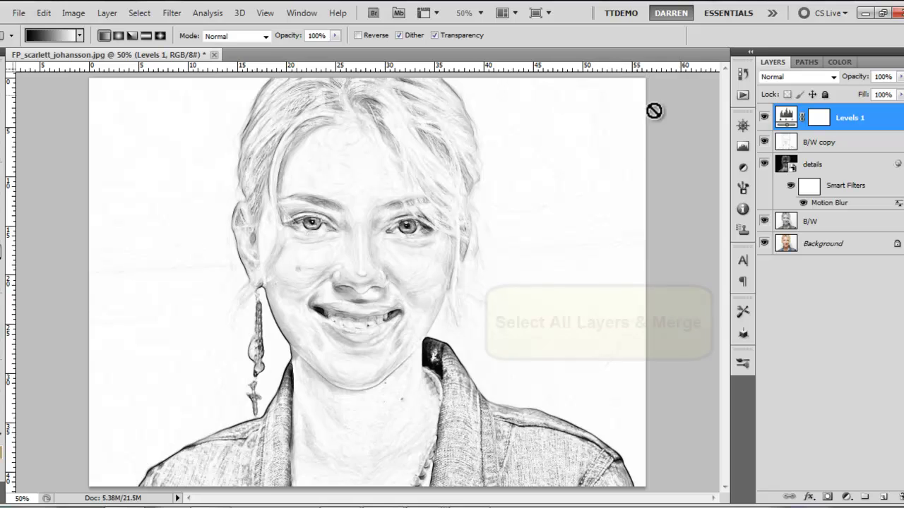
left_click(819, 250, "shift")
right_click(820, 247)
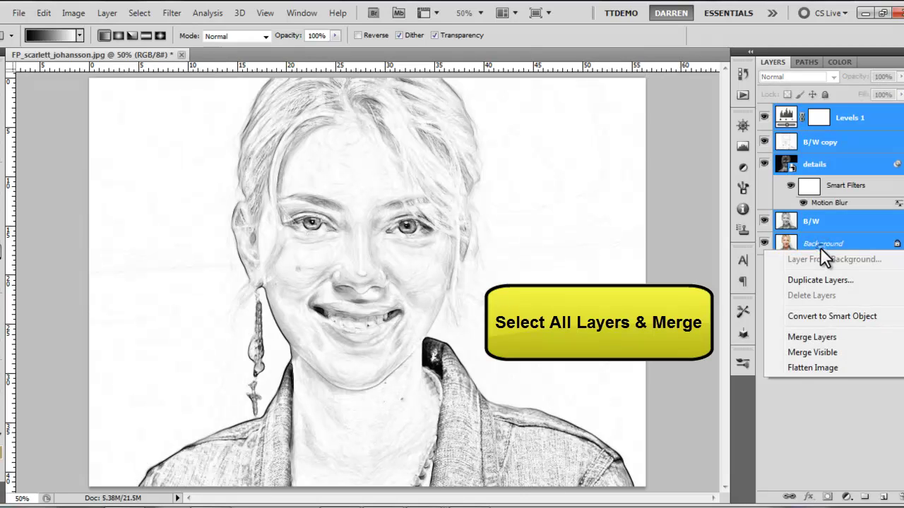
left_click(822, 337)
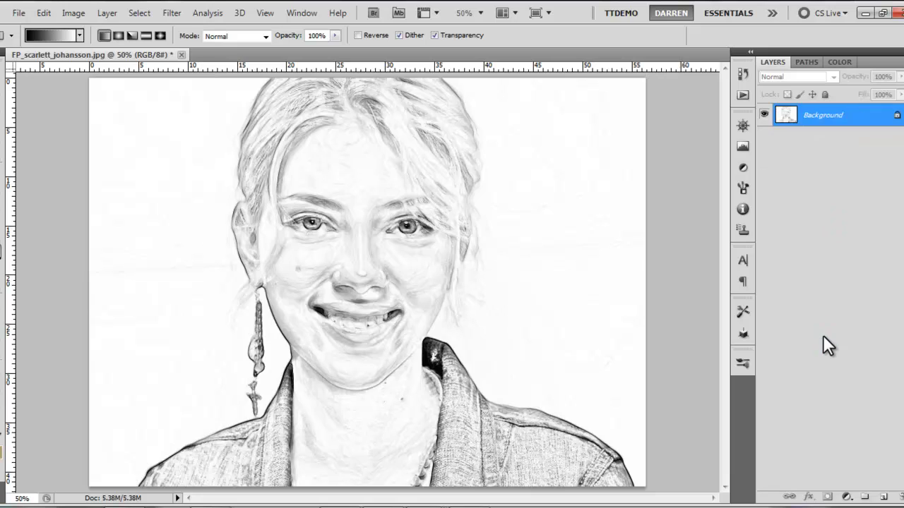
key("ctrl+shift+alt+n")
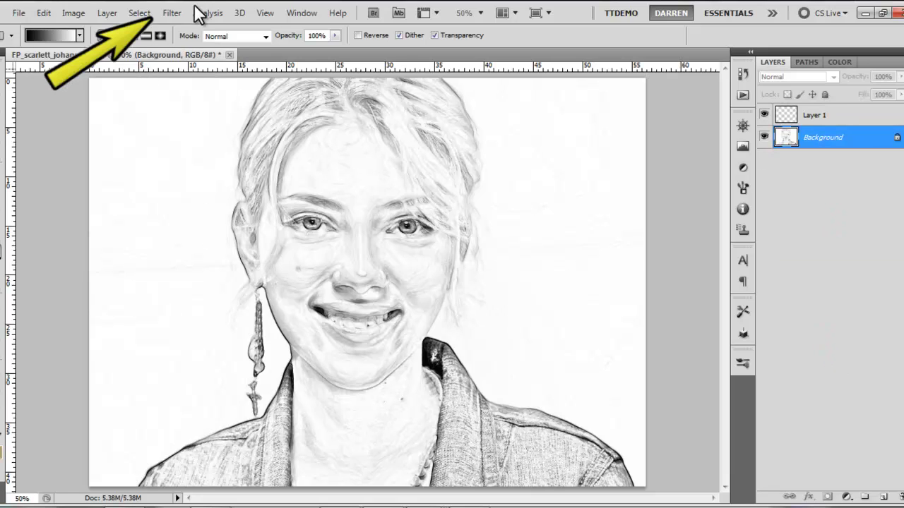
Step: In Lighting Effects, widen and rotate the spotlight oval and move it over the face
left_click(170, 13)
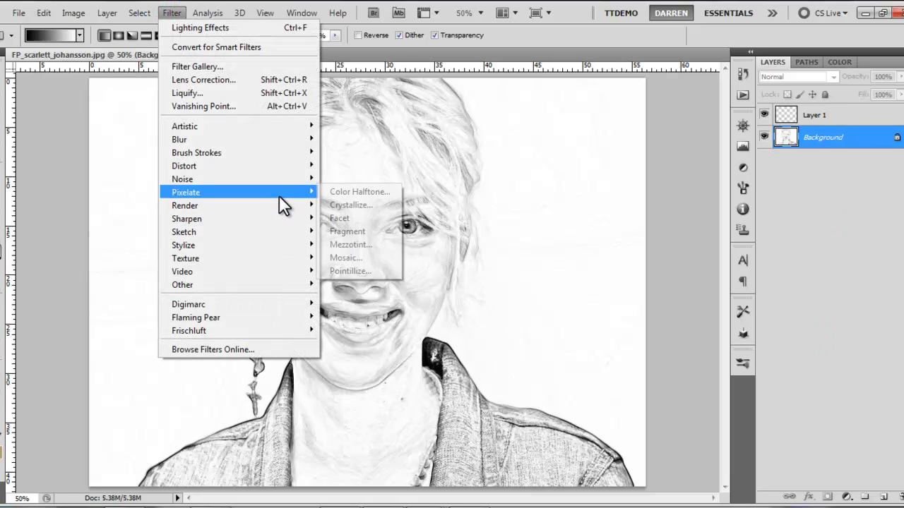
mouse_move(280, 209)
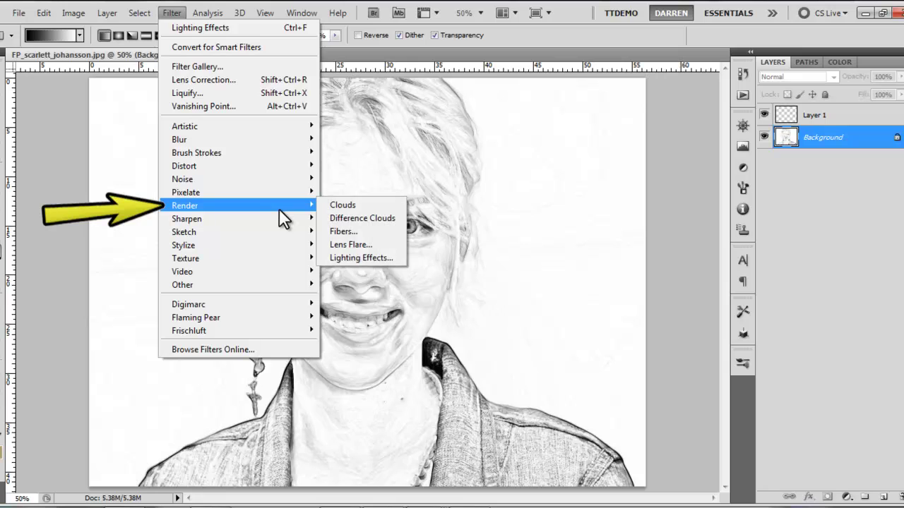
left_click(350, 259)
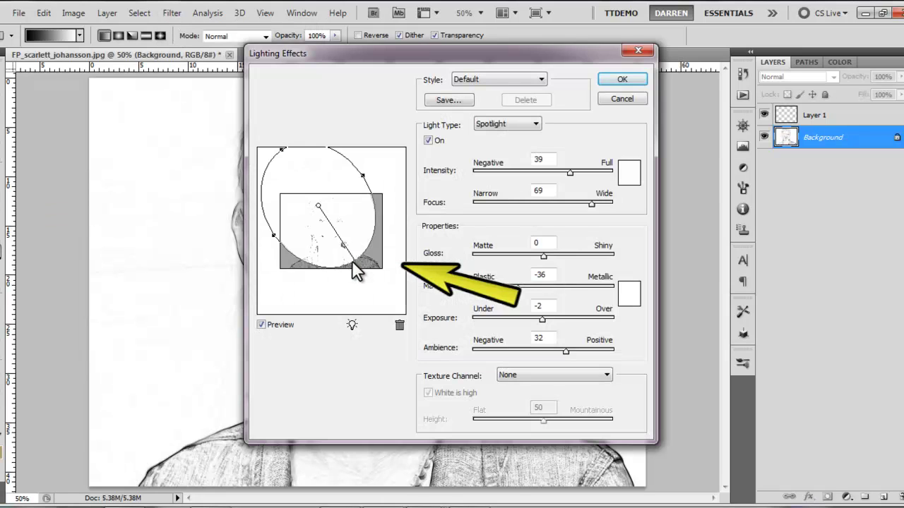
left_click_drag(365, 180, 358, 181)
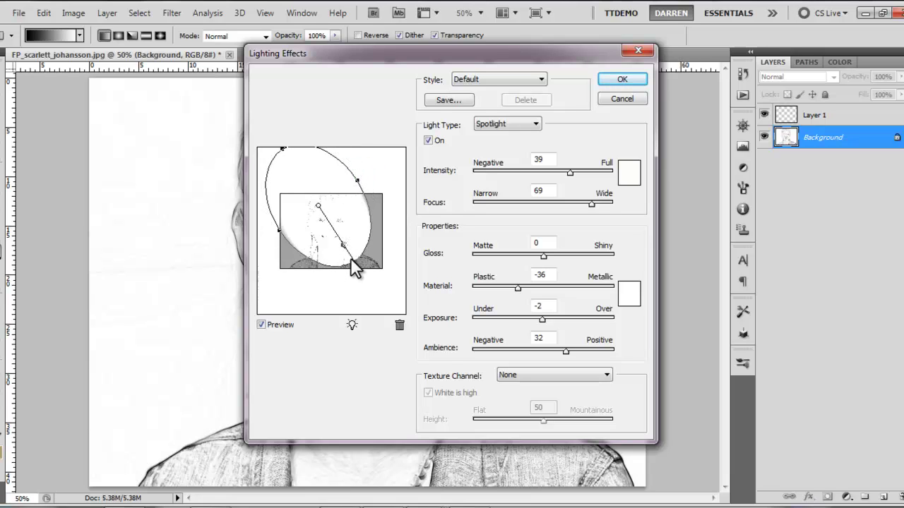
left_click(352, 252)
left_click(353, 241)
left_click(332, 209)
left_click_drag(315, 204, 324, 219)
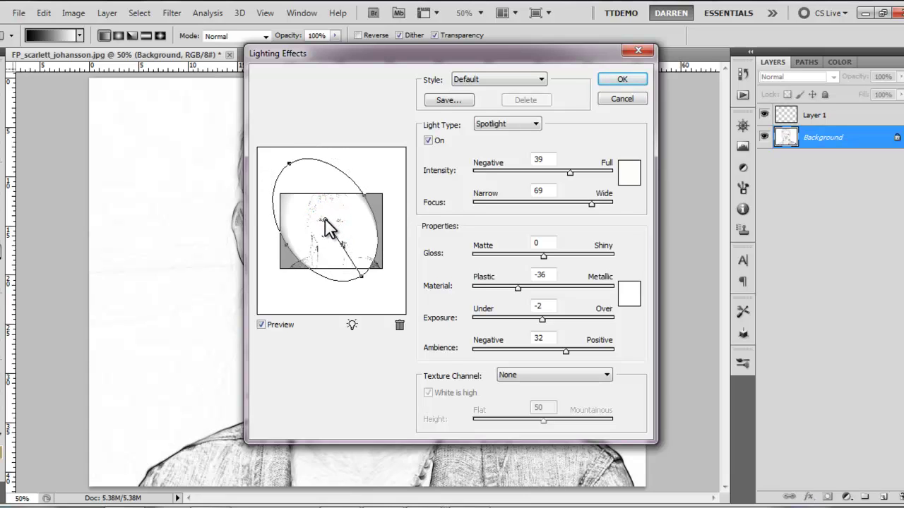
Step: Lower the exposure to about -56, tilt the spotlight around the face, and apply
left_click(514, 317)
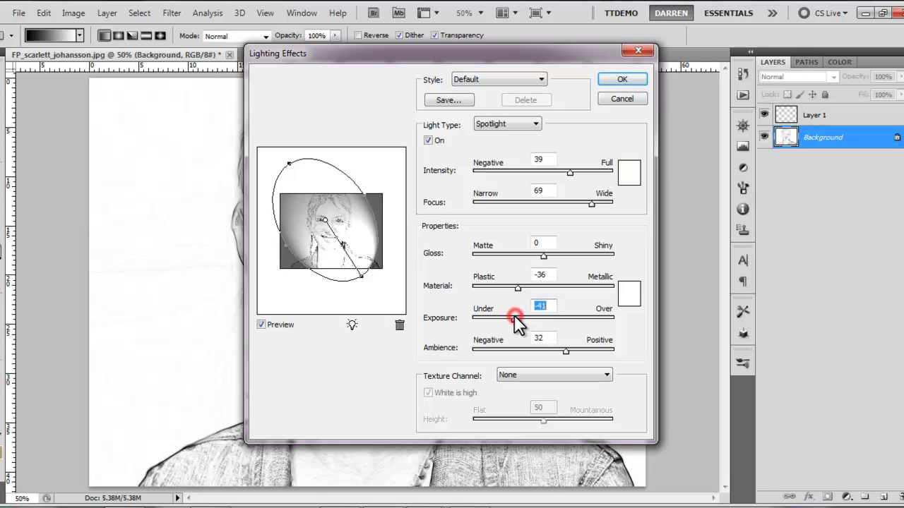
mouse_move(510, 315)
left_mouse_down()
mouse_move(499, 315)
mouse_move(506, 317)
left_mouse_up()
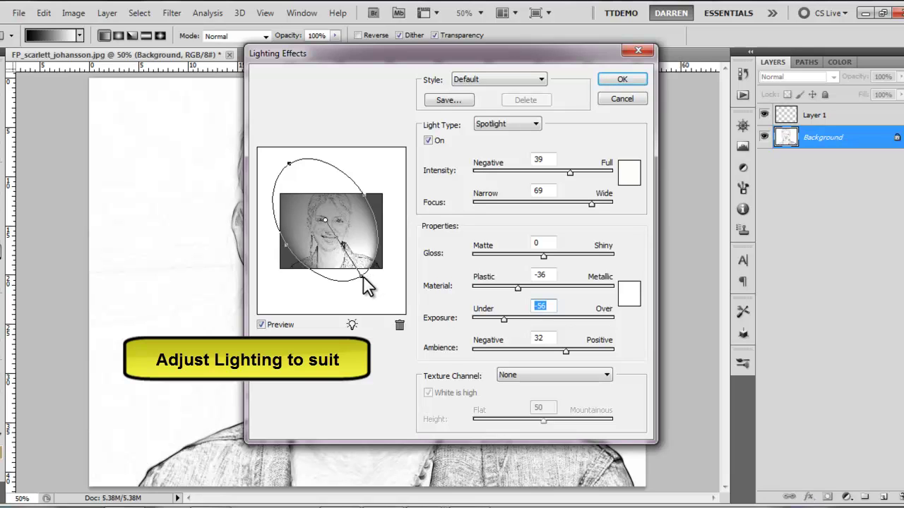
left_click_drag(362, 278, 379, 259)
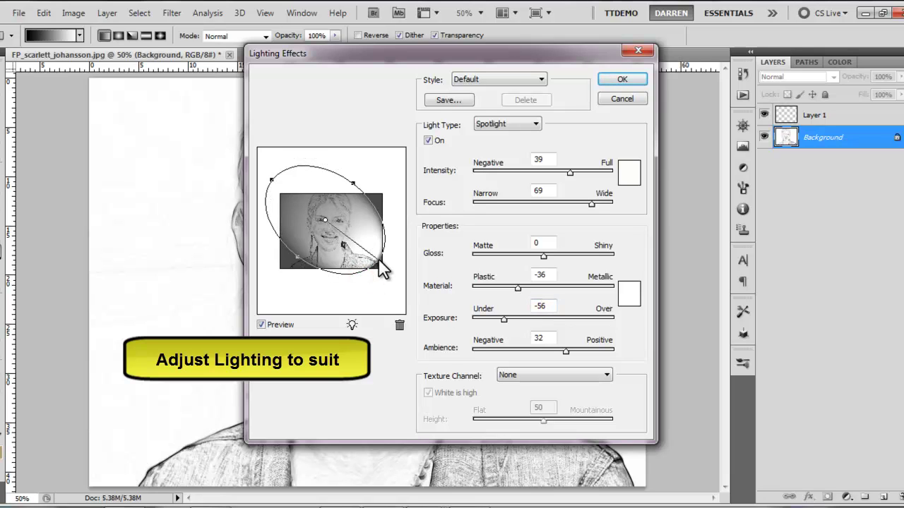
left_click(621, 81)
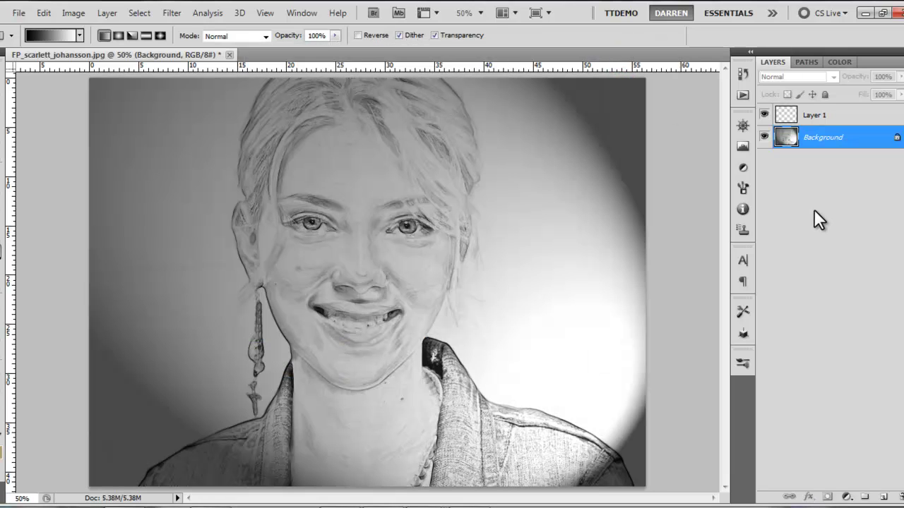
Step: In Texturizer, compare Burlap, Sandstone and Brick textures before settling on Canvas
left_click(175, 12)
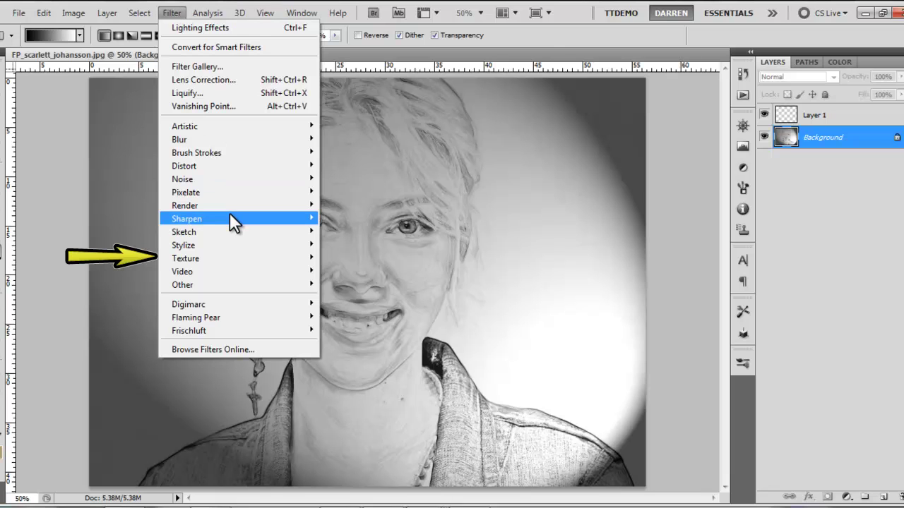
mouse_move(236, 260)
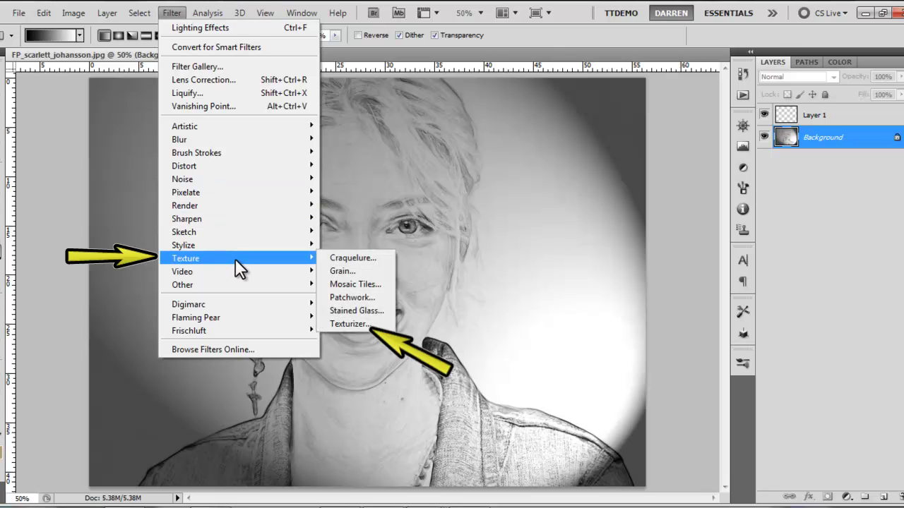
left_click(346, 324)
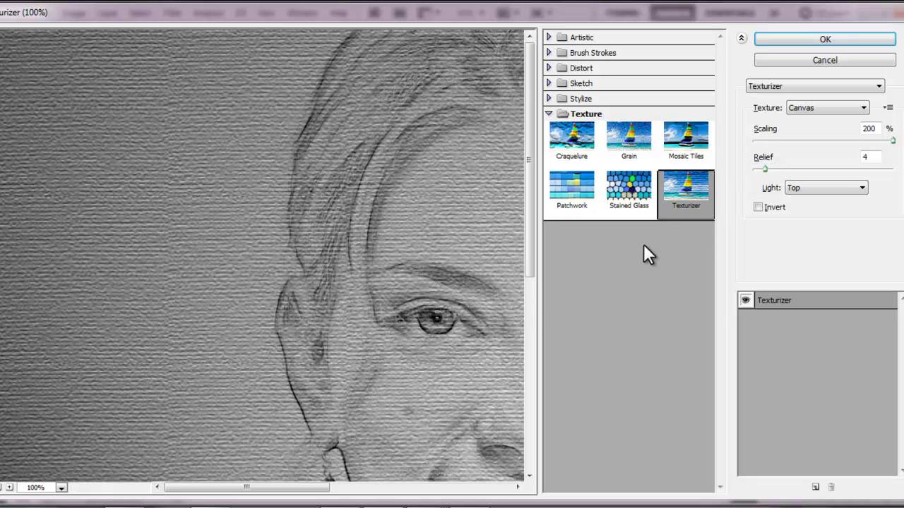
left_click(2, 487)
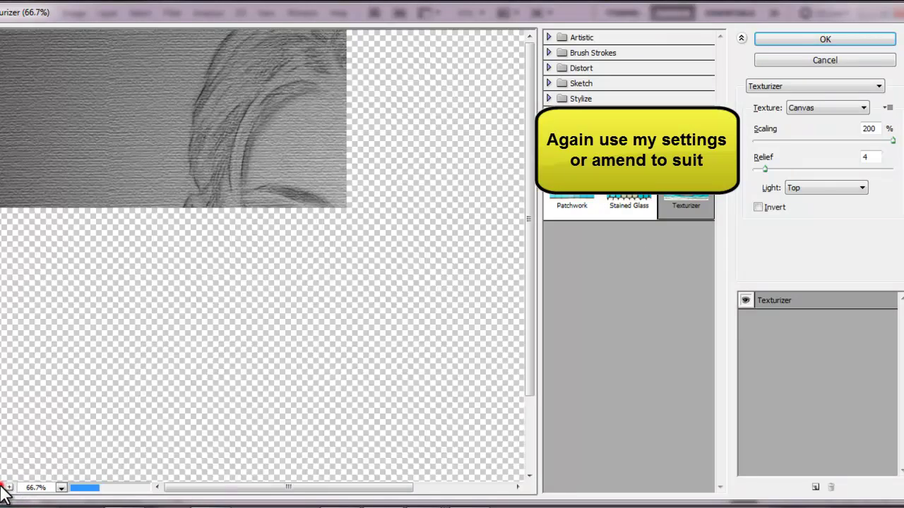
left_click(3, 487)
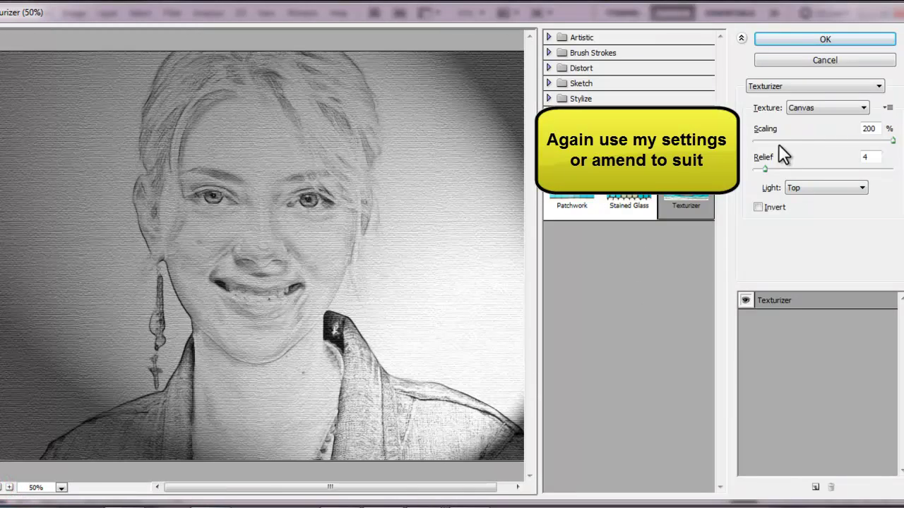
left_click_drag(871, 145, 840, 120)
left_click(844, 109)
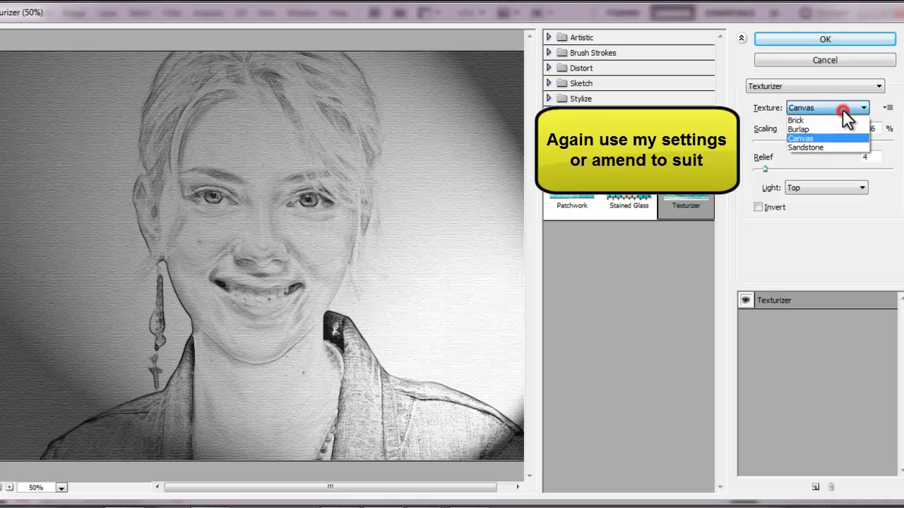
left_click(835, 128)
left_click(839, 107)
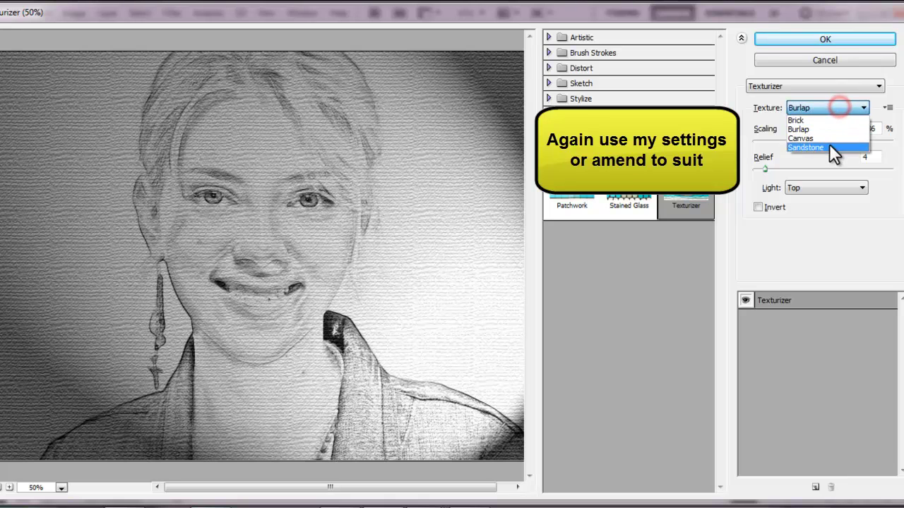
left_click(829, 144)
left_click(828, 110)
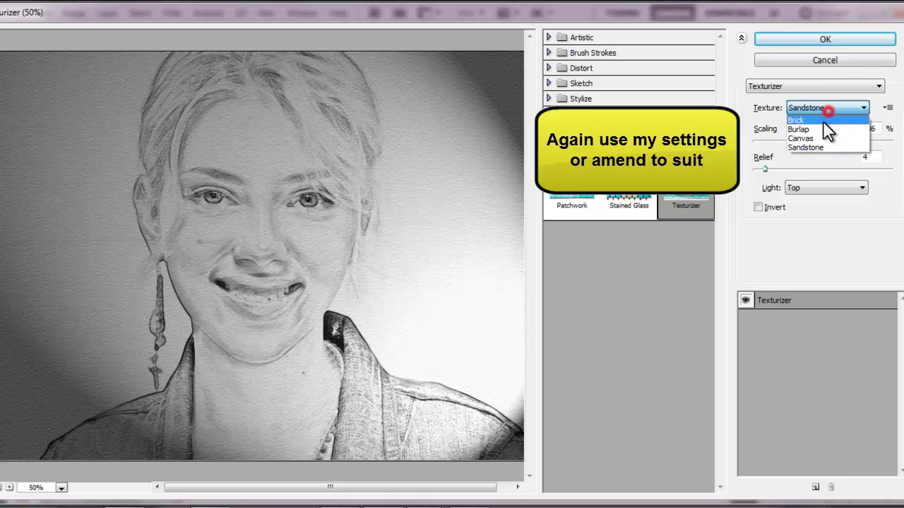
left_click(819, 120)
left_click(823, 108)
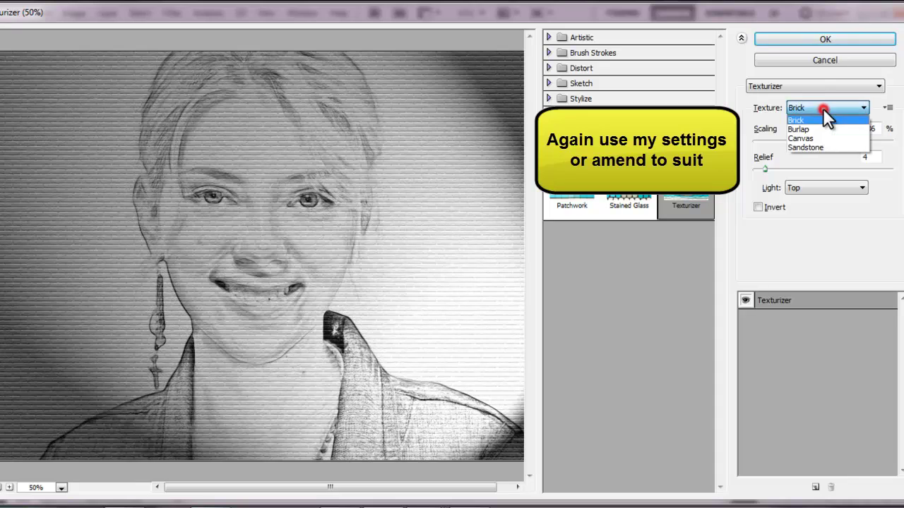
left_click(821, 136)
Step: Apply the Canvas texture at 200% scaling, lit from Top Left, with relief 6
left_click_drag(832, 139, 790, 140)
type("200")
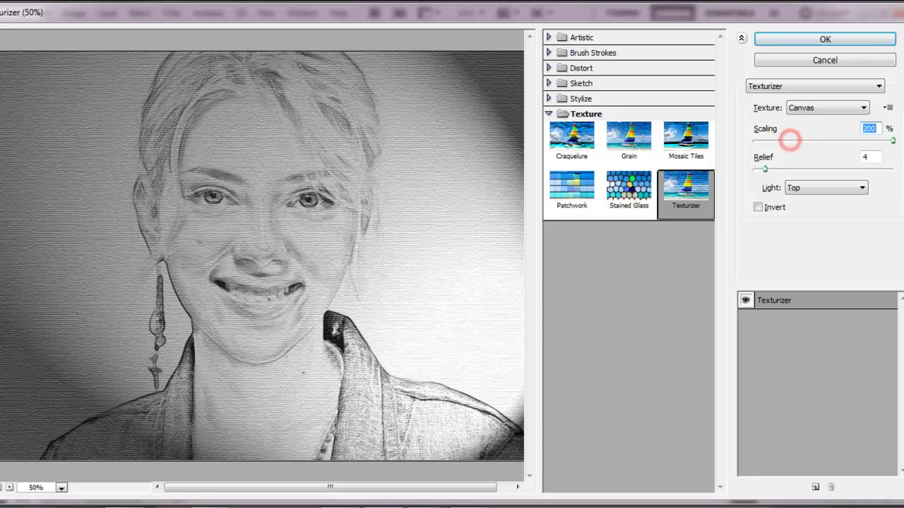
left_click(808, 185)
left_click(805, 227)
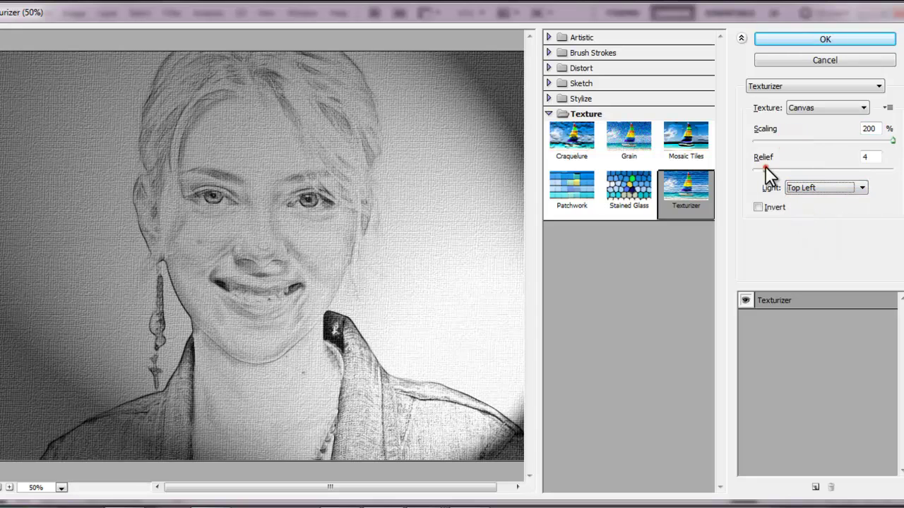
left_click_drag(766, 168, 761, 175)
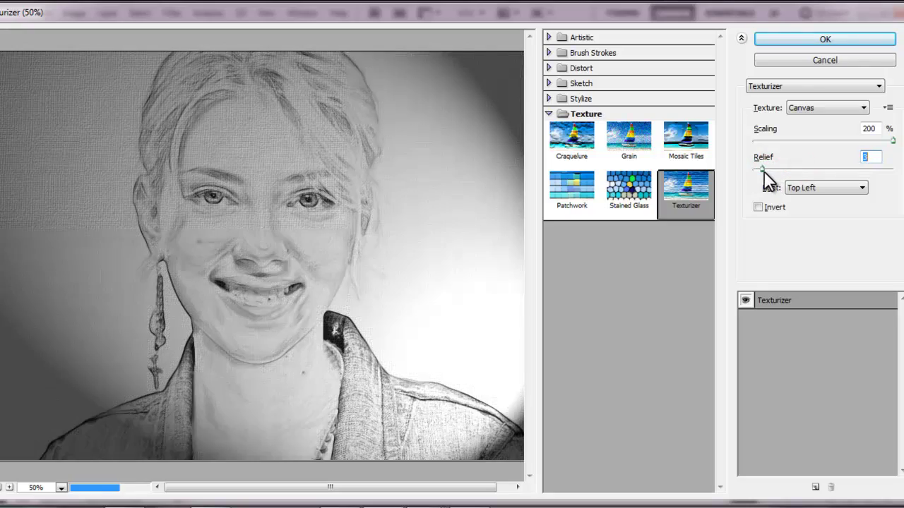
left_click(825, 39)
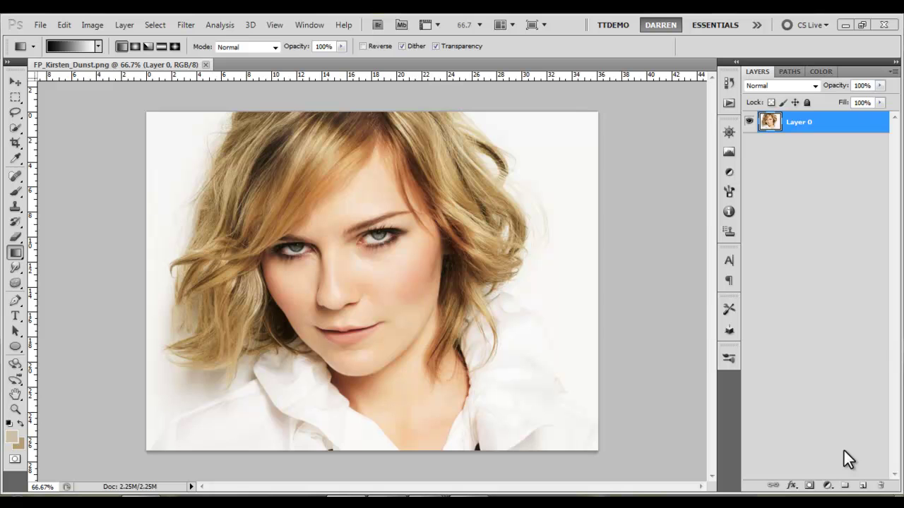
Step: Find the Pencil action under Default Actions in the Actions panel and play it on the new portrait
left_click(731, 101)
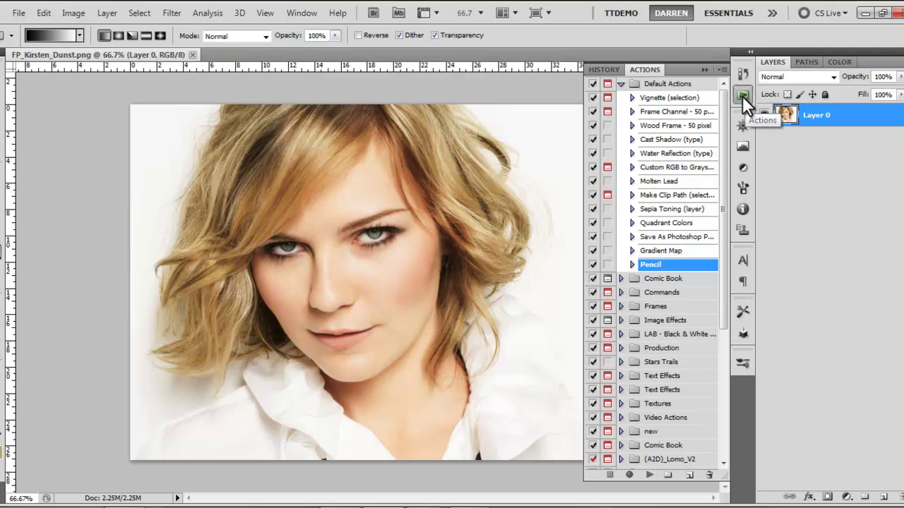
left_click(620, 84)
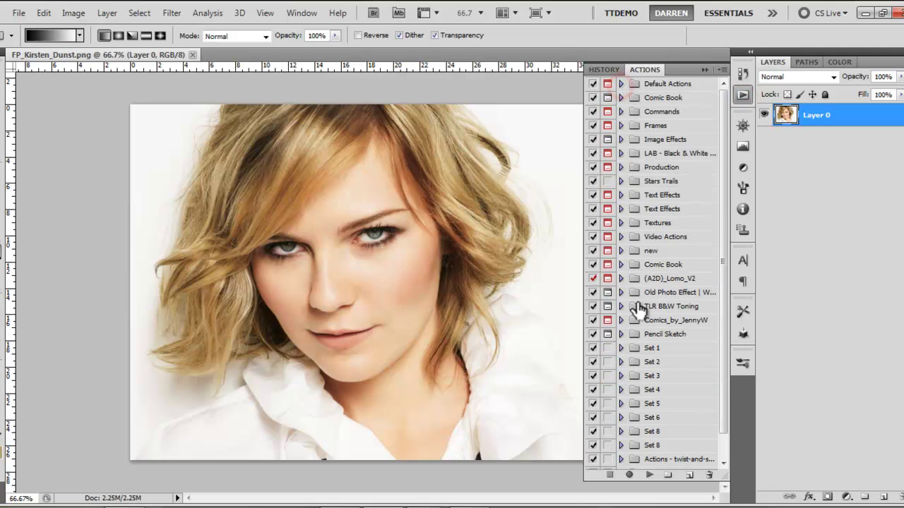
left_click(620, 83)
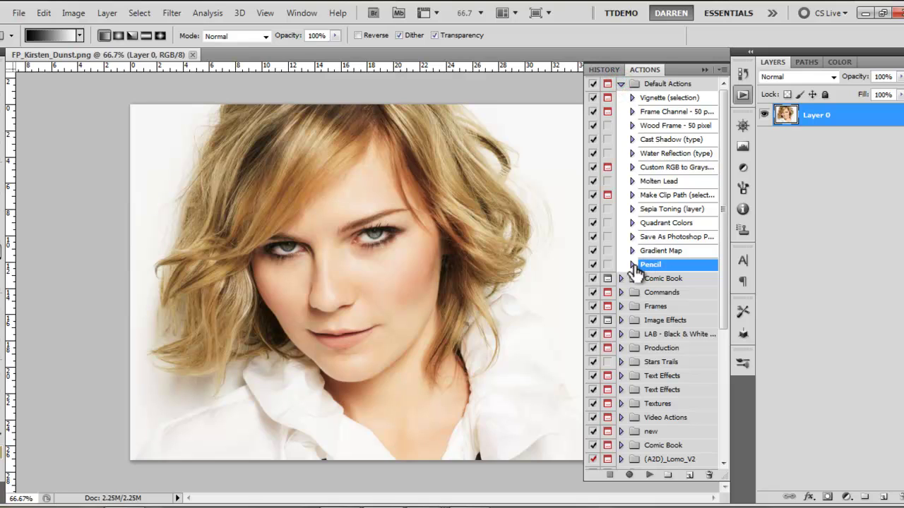
left_click(632, 265)
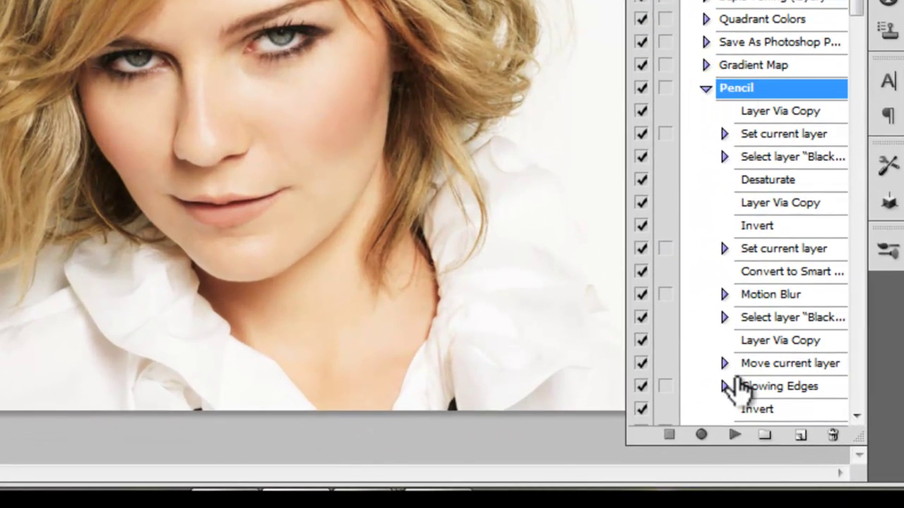
left_click(734, 436)
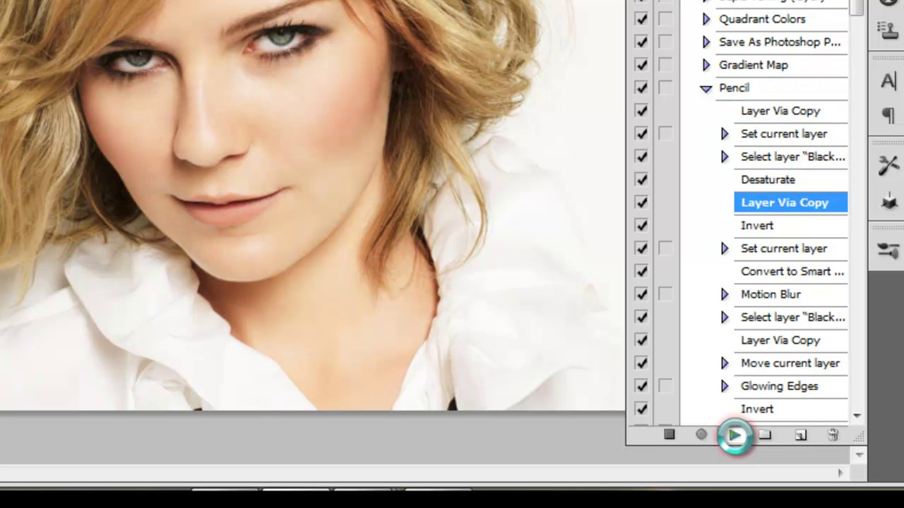